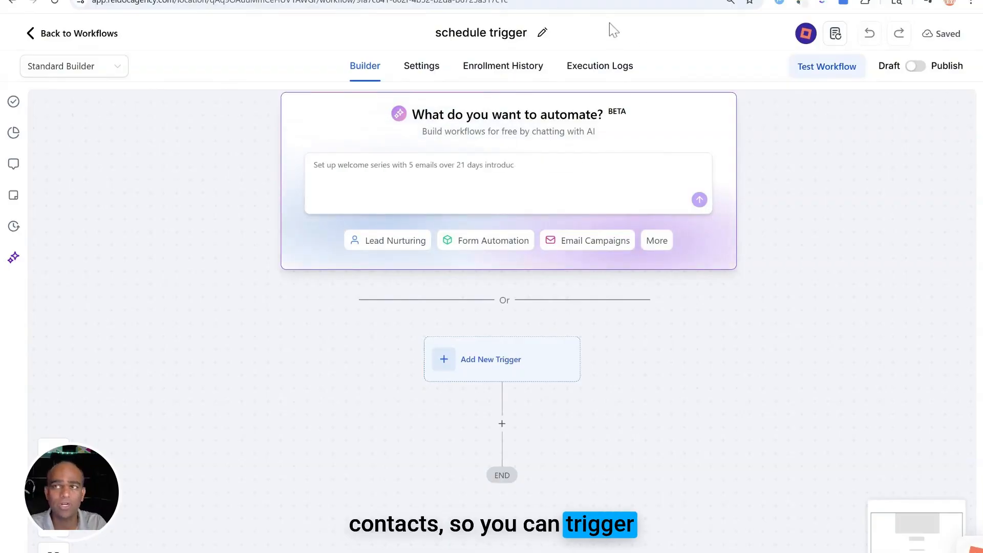
- Add a Scheduler trigger to the workflow and set its interval to Hourly
left_click(540, 362)
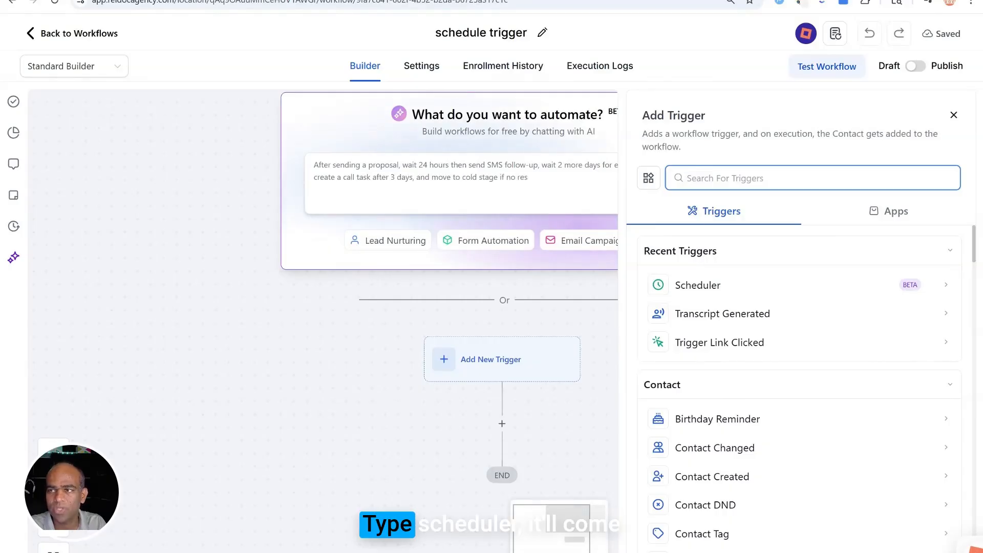
left_click(742, 291)
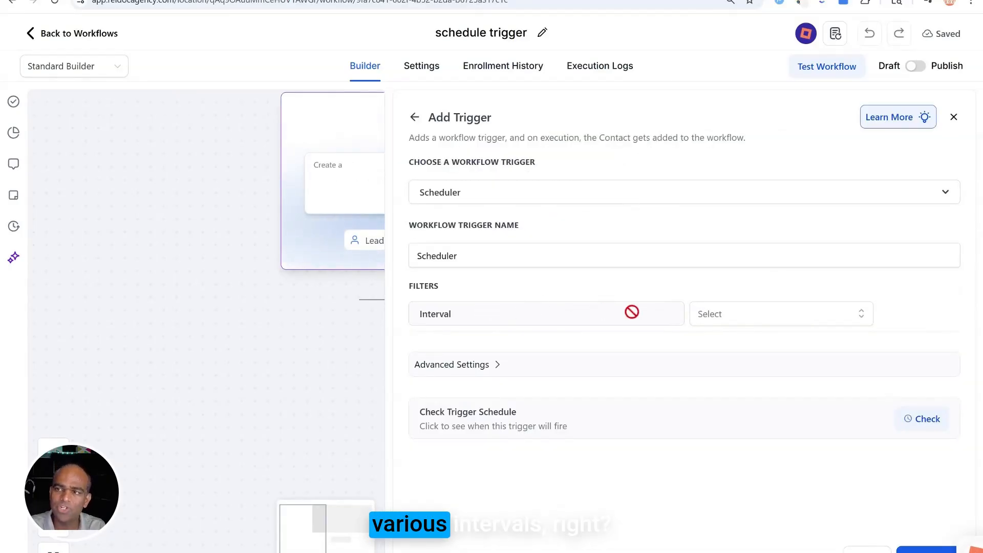
left_click(768, 322)
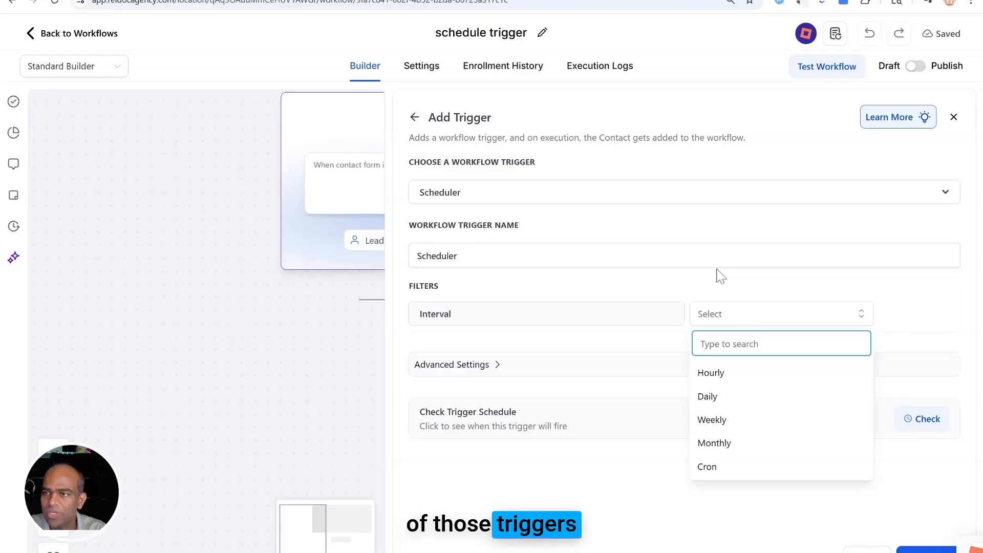
left_click(737, 374)
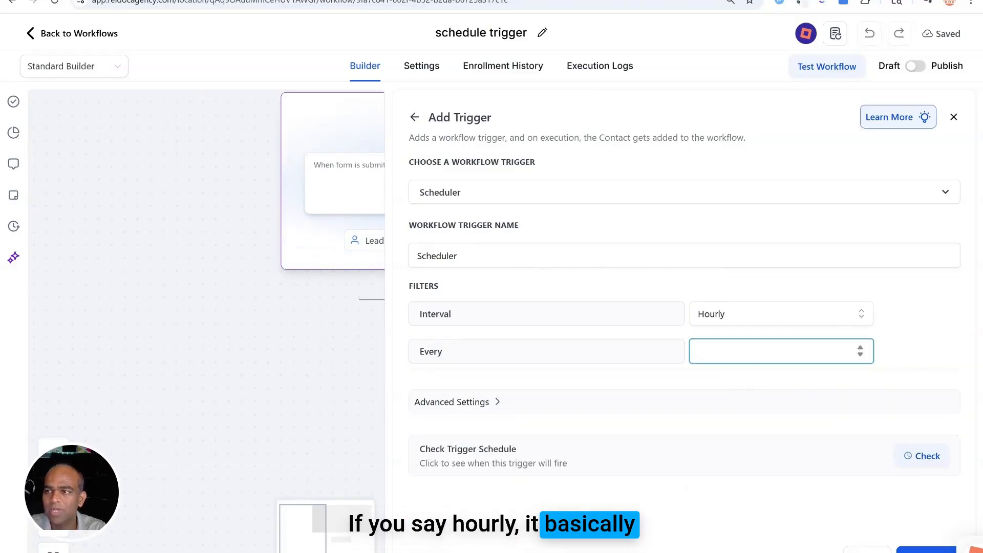
- Set the hourly trigger to repeat every 2 hours and check its upcoming executions
left_click(861, 354)
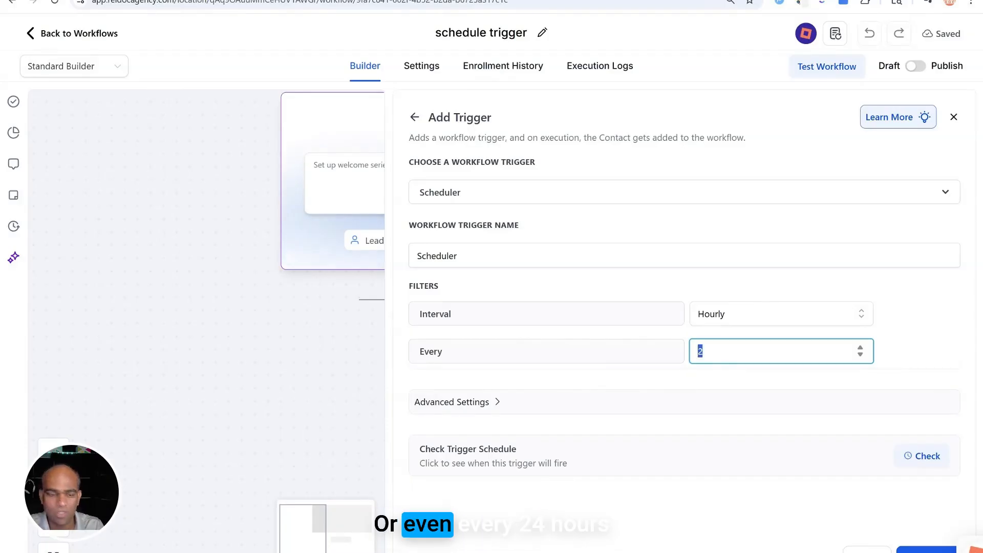
key("BackSpace")
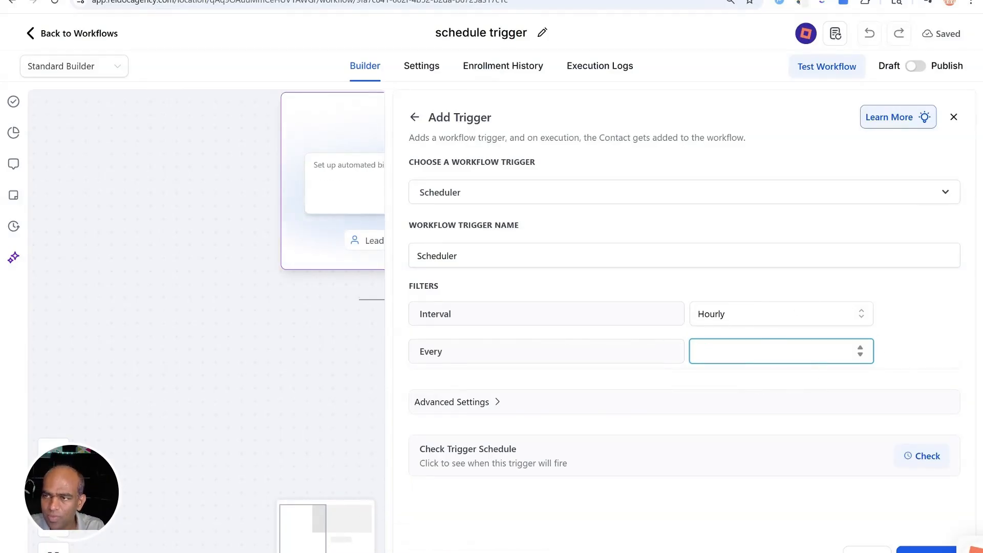
type("2")
left_click(922, 456)
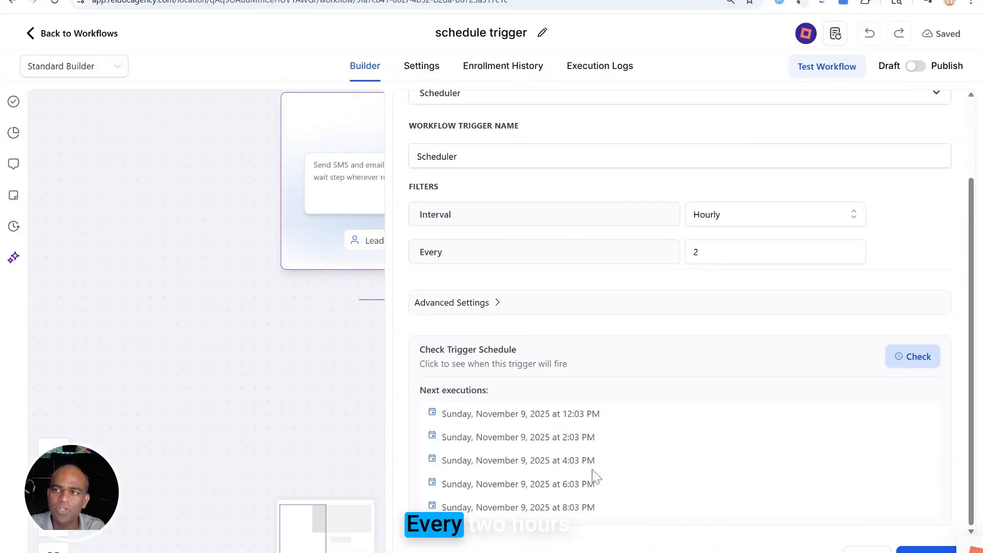
- Change the trigger interval to Daily and try 01:00 as its run time, clearing that time again
left_click(840, 218)
left_click(799, 294)
left_click(788, 259)
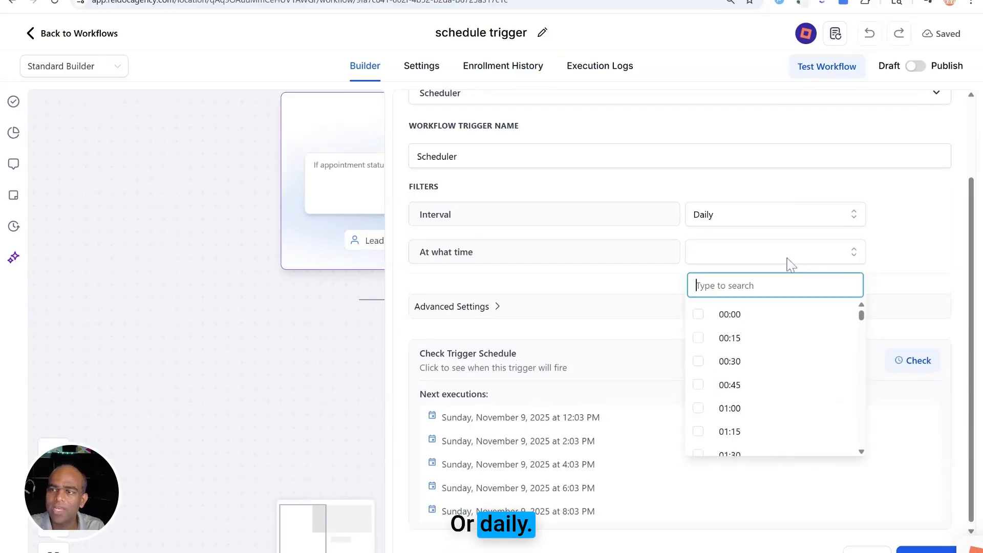
left_click(726, 413)
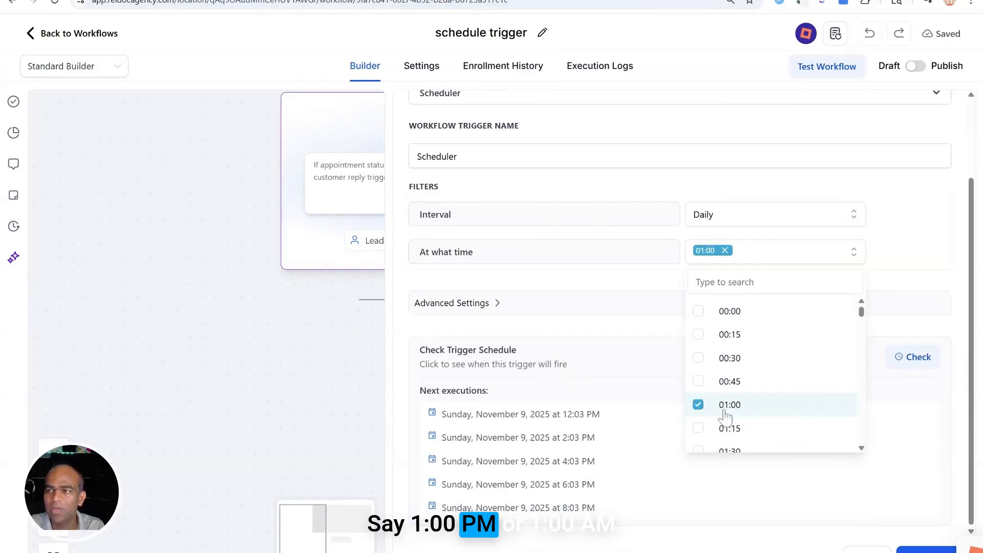
scroll(742, 395, "down", 5)
scroll(741, 394, "up", 5)
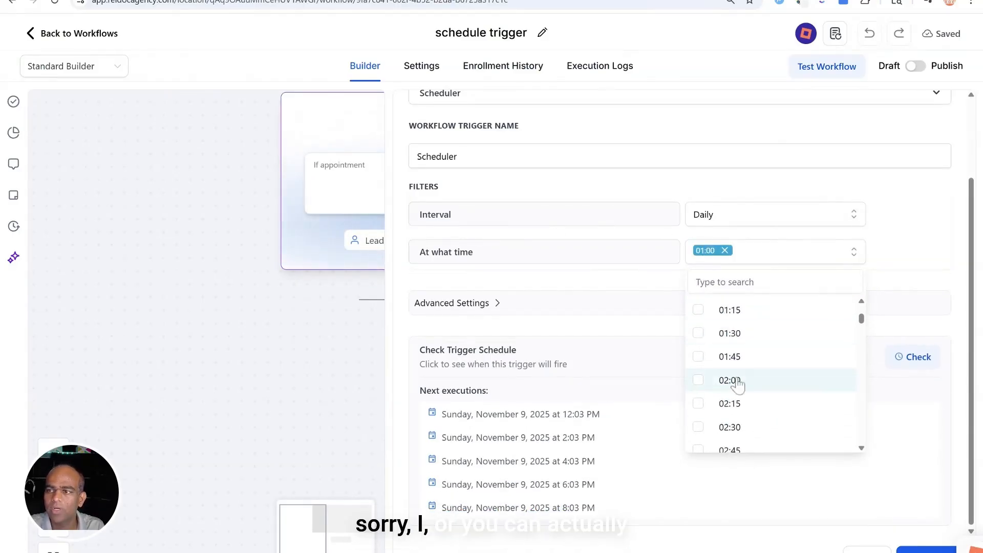
left_click(699, 406)
- Select 08:00 and 16:00 as the daily run times
scroll(753, 394, "down", 10)
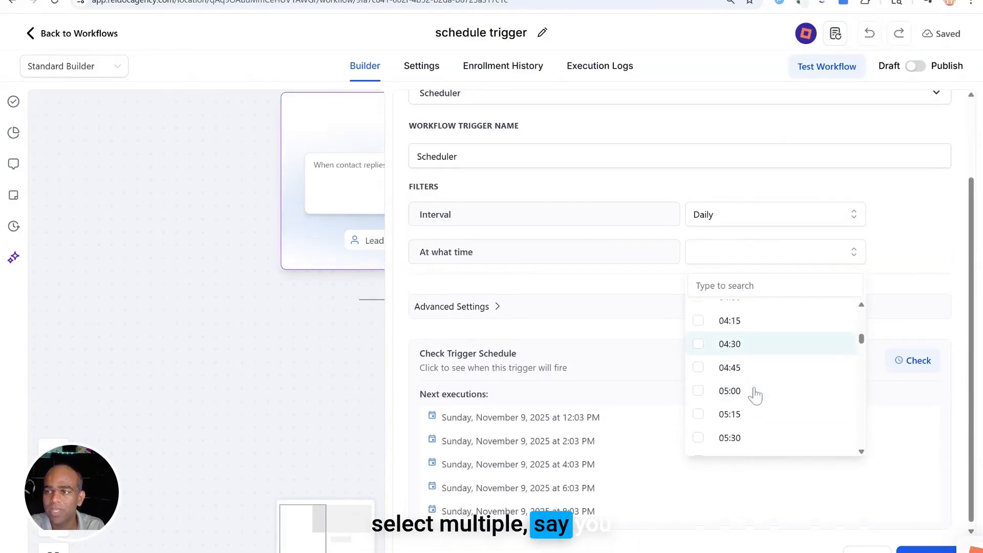
scroll(752, 395, "down", 2)
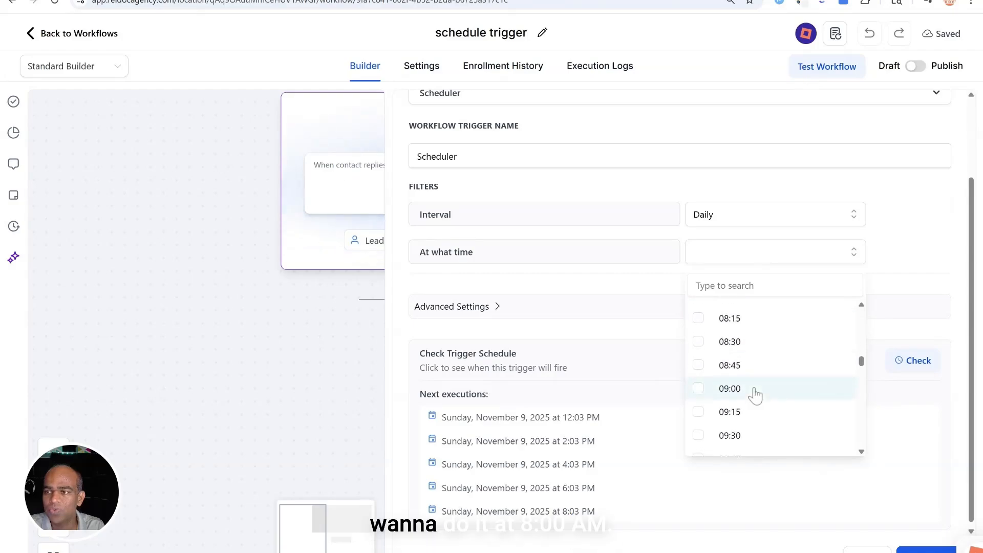
left_click(699, 356)
scroll(763, 374, "down", 12)
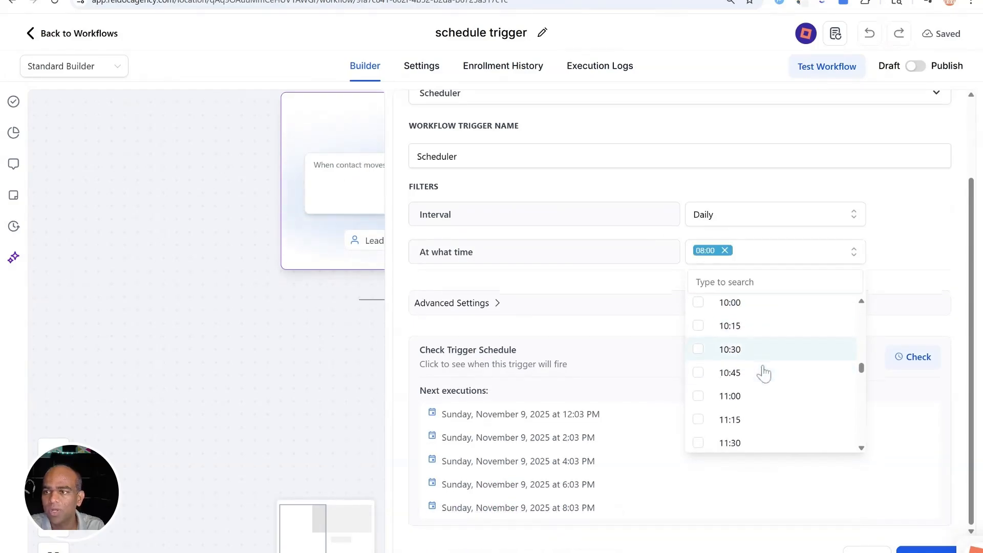
scroll(764, 373, "down", 5)
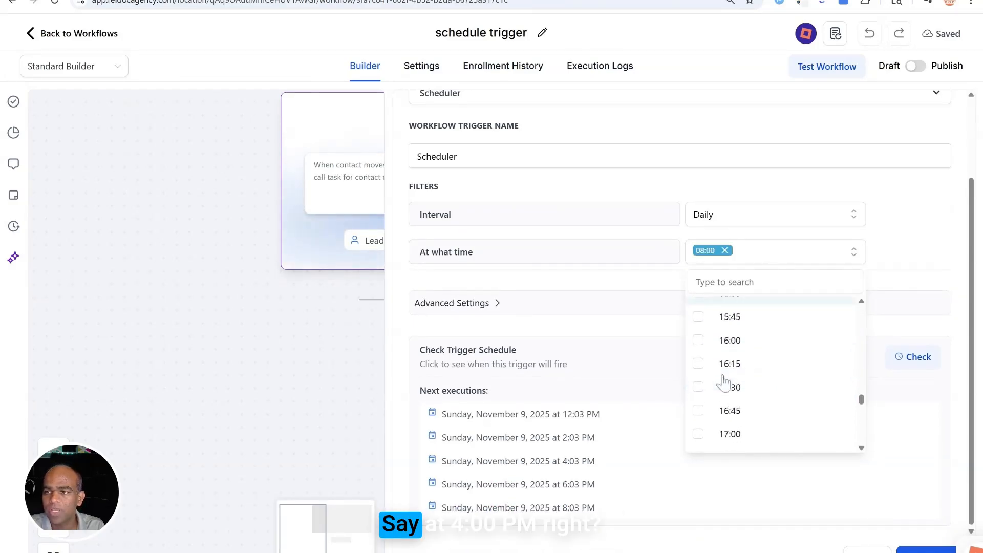
left_click(698, 331)
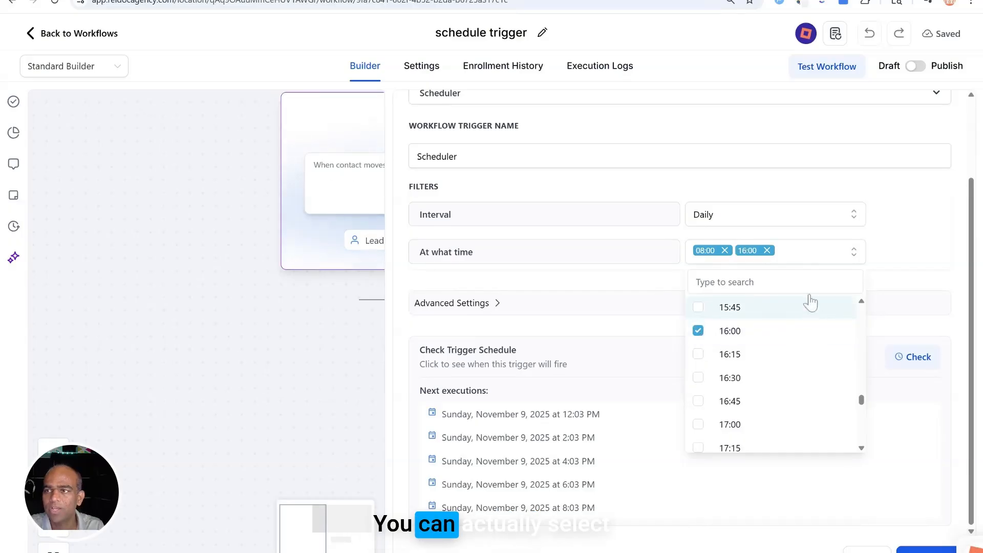
- Remove 16:00 from the daily run times and check when the trigger will fire
left_click(768, 250)
left_click(600, 332)
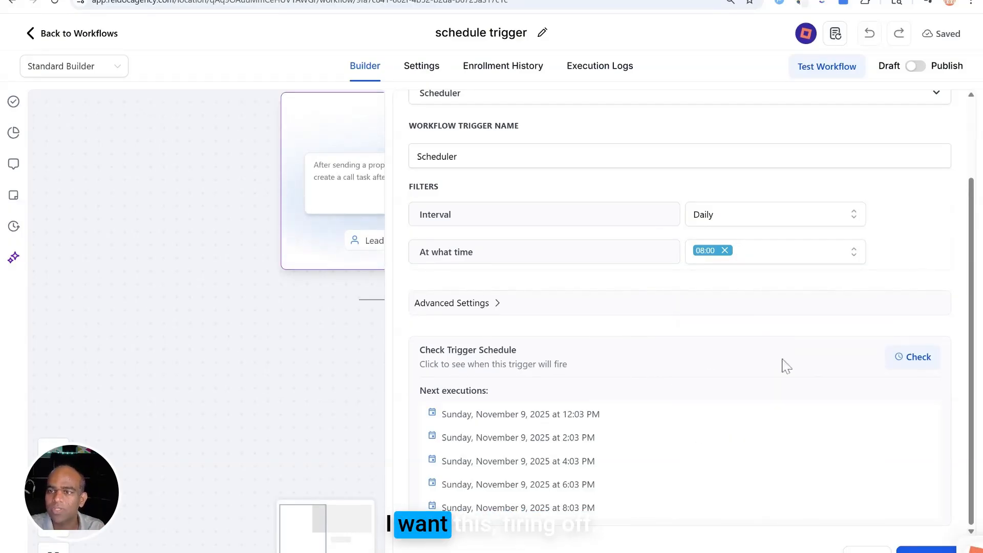
left_click(924, 365)
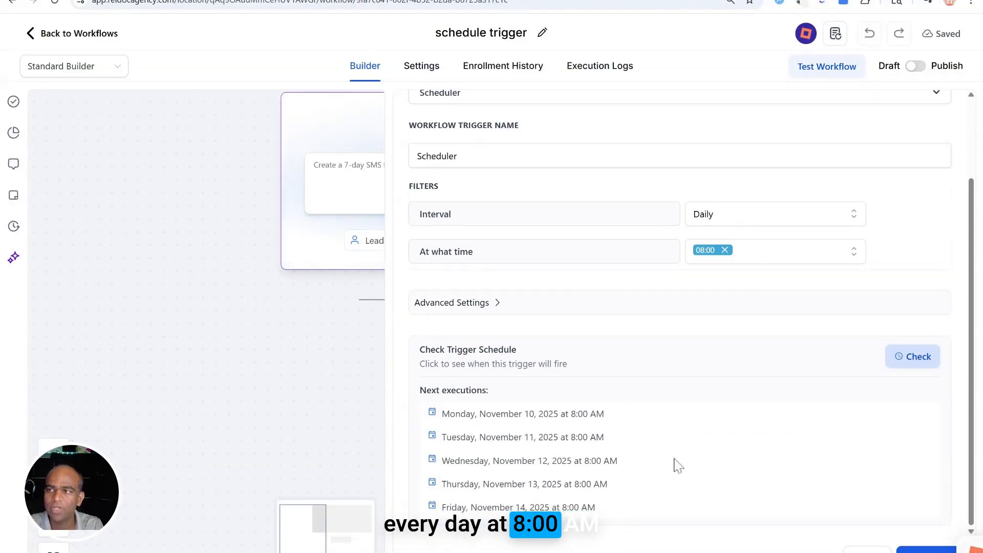
- Change the trigger interval to Weekly, running on Monday and Thursday
left_click(758, 215)
left_click(724, 318)
left_click(768, 251)
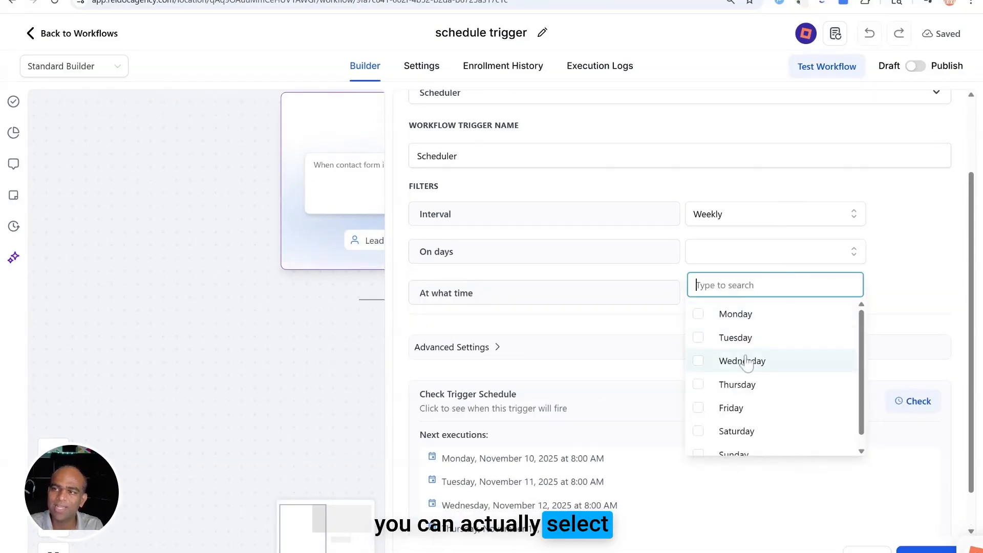
scroll(758, 374, "down", 1)
left_click(700, 376)
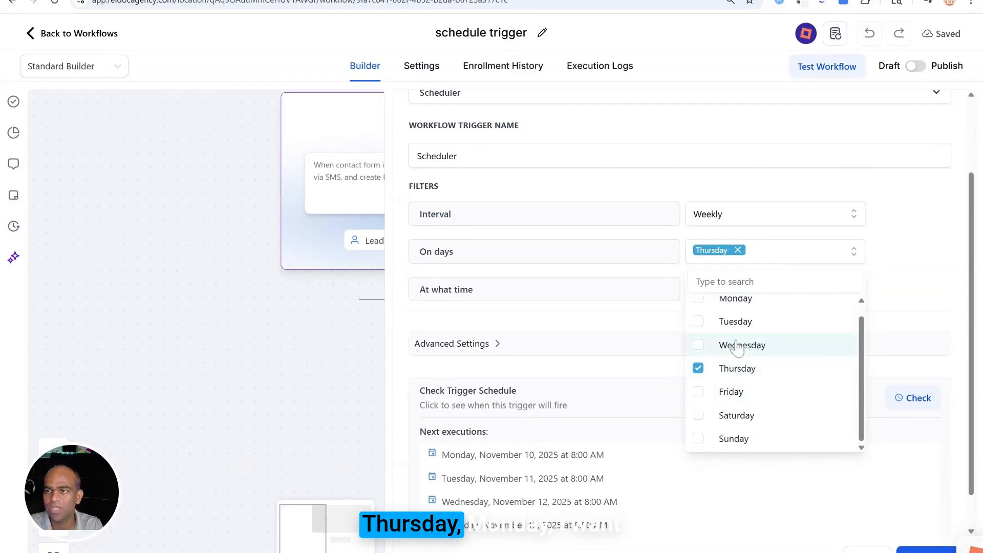
left_click(707, 301)
left_click(934, 270)
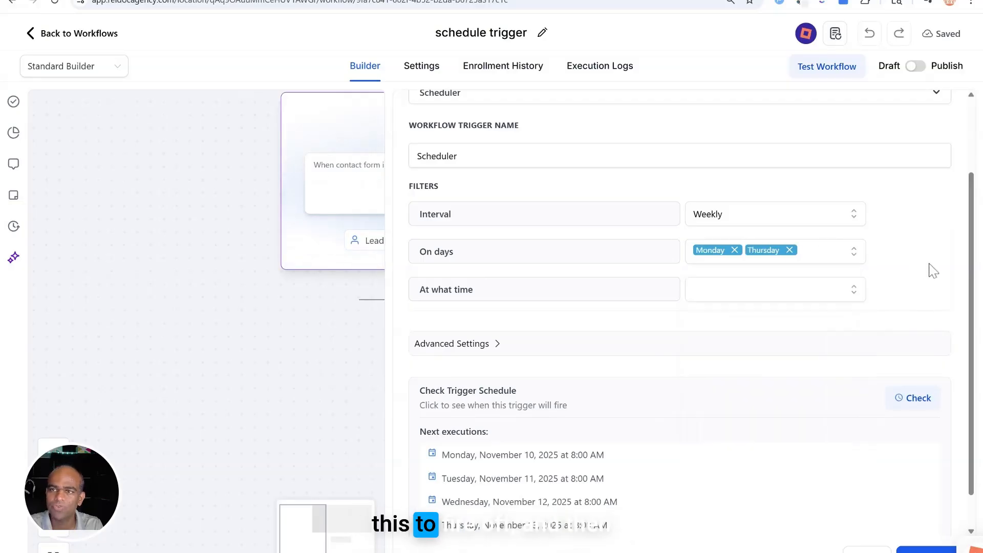
- Set the weekly run times to 02:30 and 03:15 and check the resulting trigger schedule
left_click(727, 291)
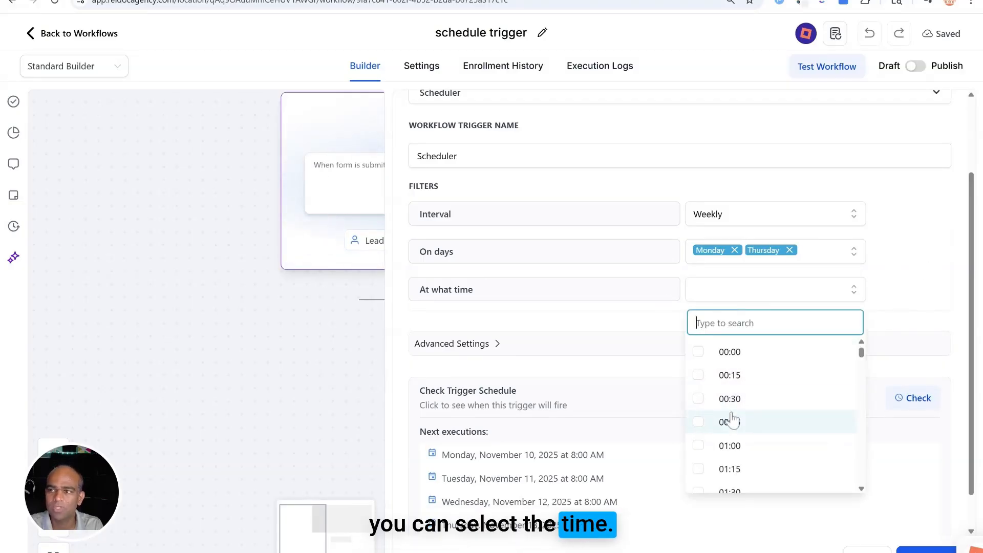
scroll(732, 420, "down", 3)
left_click(704, 407)
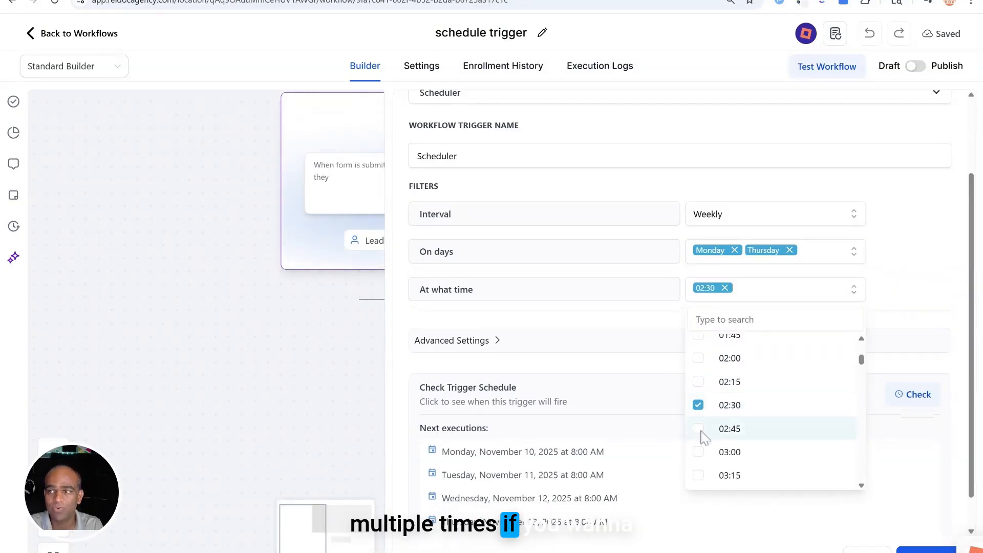
left_click(705, 476)
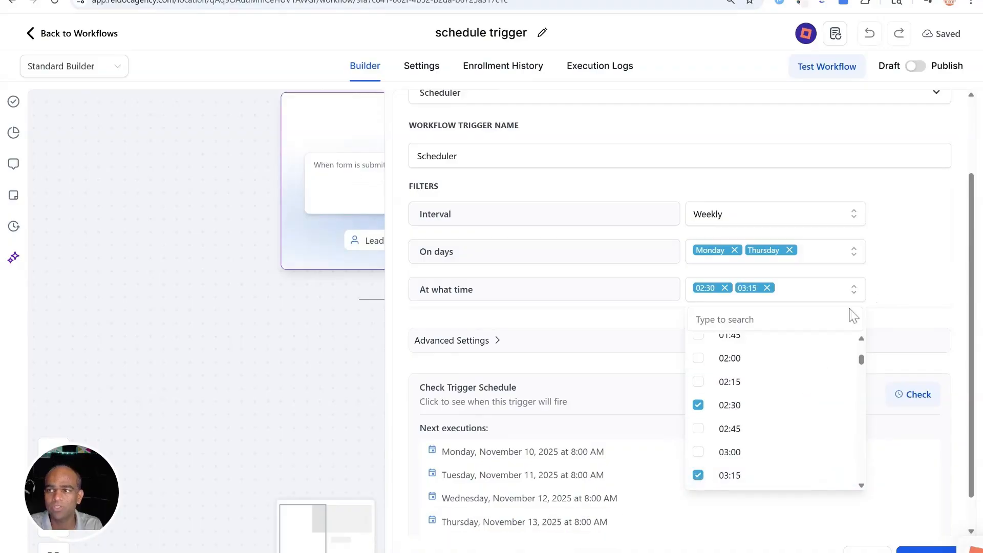
left_click(902, 313)
left_click(913, 394)
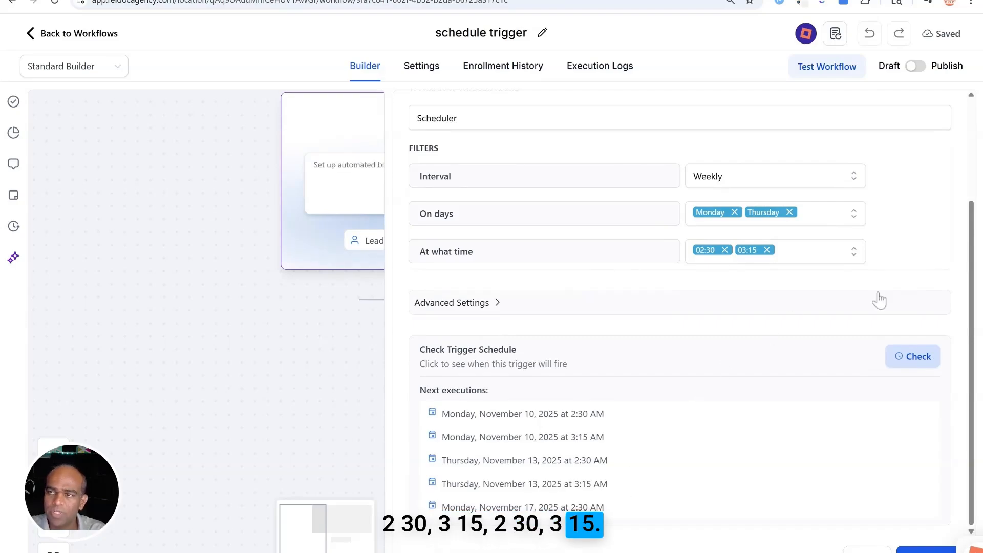
- Change the trigger interval to Monthly with the Days of month pattern, running on days 1 and 16
left_click(818, 180)
left_click(744, 307)
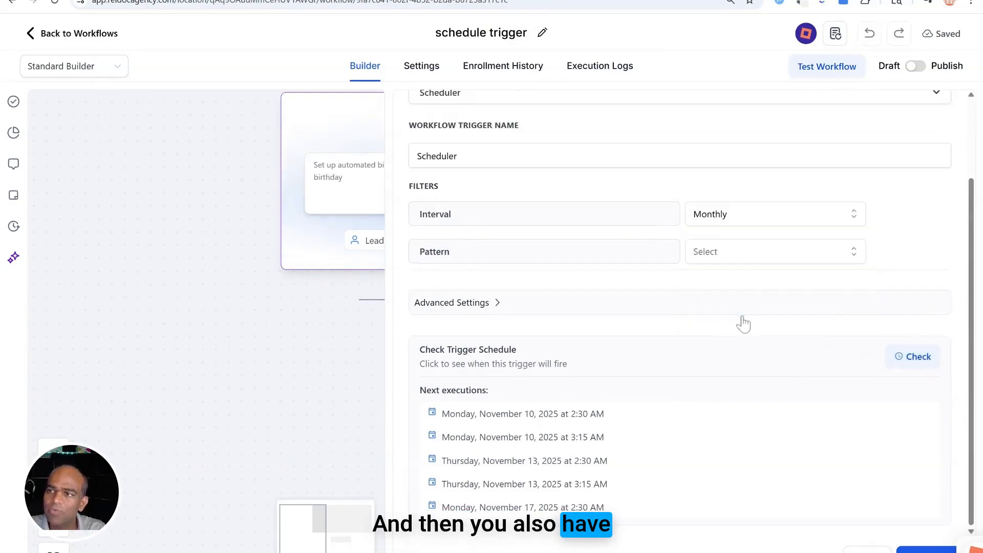
left_click(771, 263)
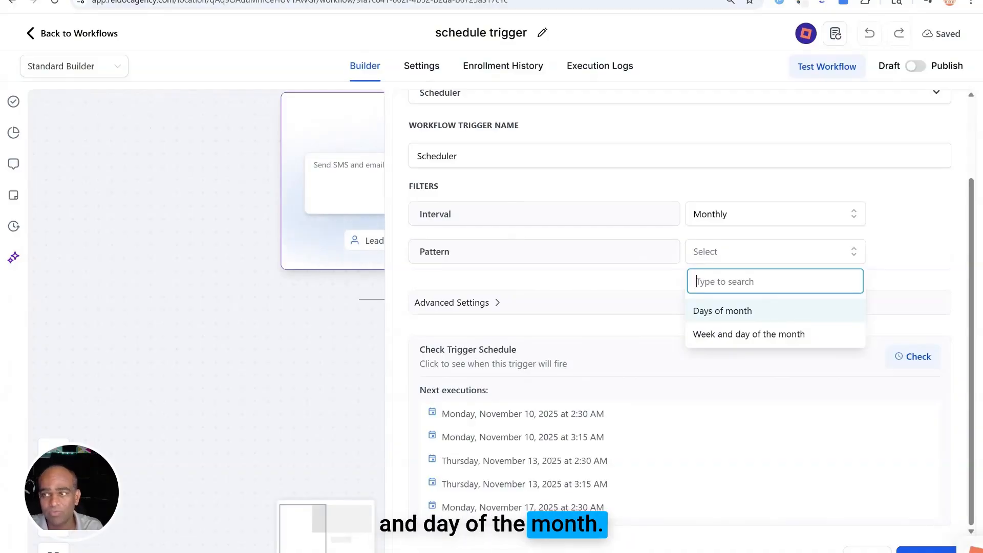
left_click(756, 317)
left_click(816, 301)
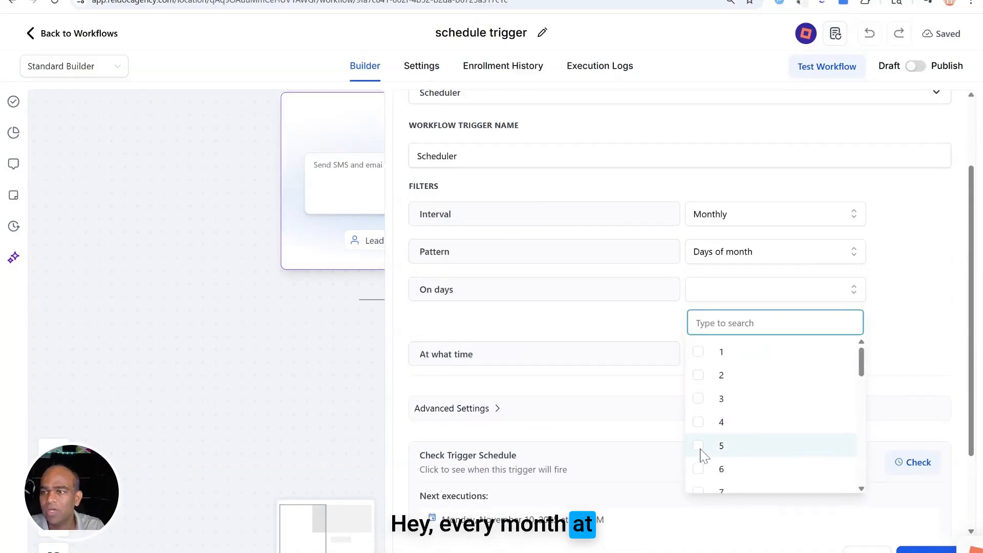
left_click(698, 353)
scroll(790, 417, "down", 5)
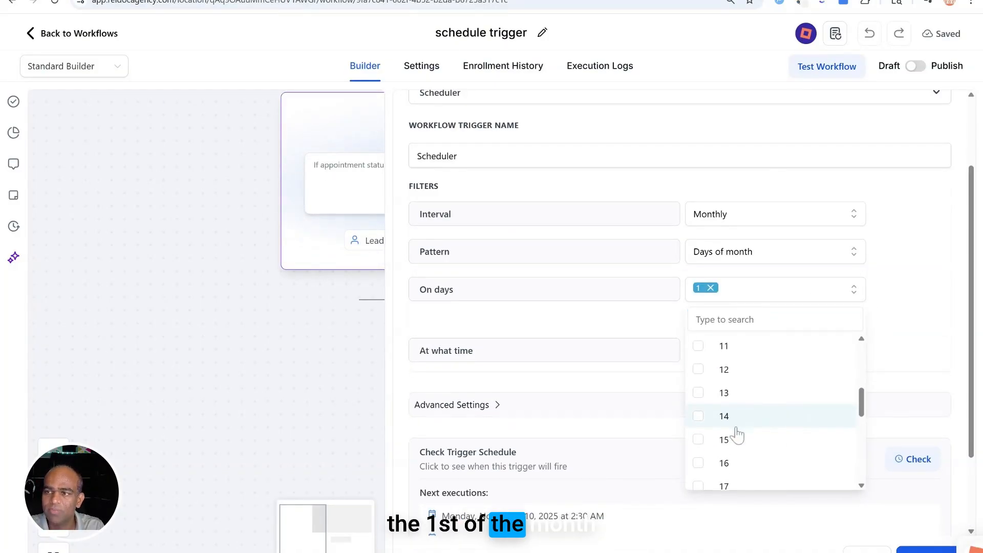
left_click(699, 404)
left_click(925, 326)
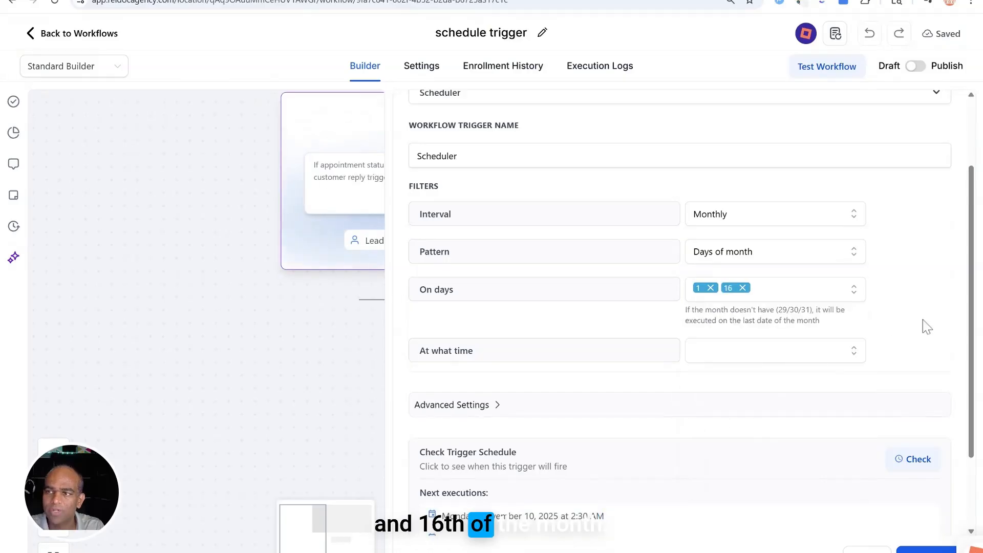
- Set the monthly run time to 08:00 and check the trigger's next executions
left_click(776, 352)
scroll(772, 470, "down", 15)
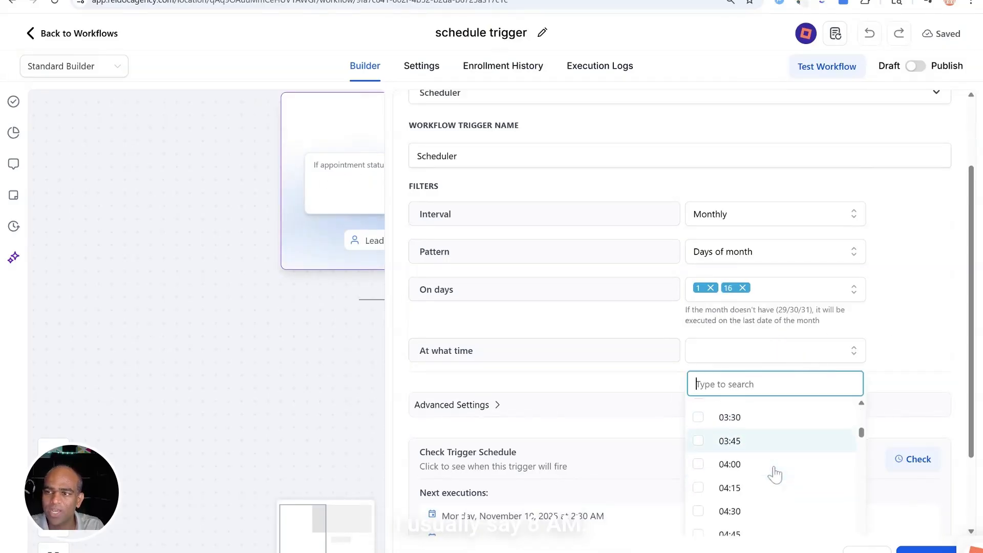
scroll(752, 450, "up", 3)
left_click(699, 511)
left_click(915, 374)
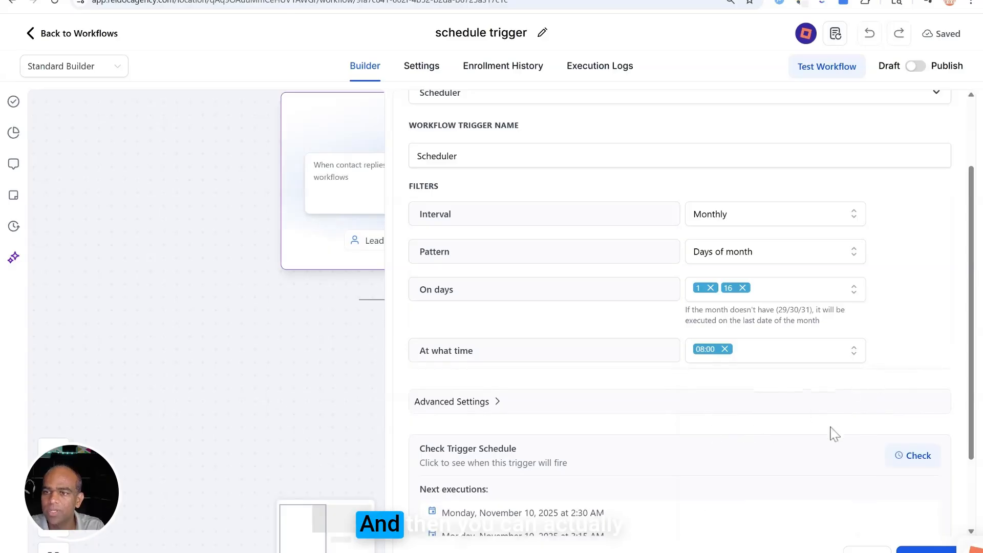
left_click(909, 456)
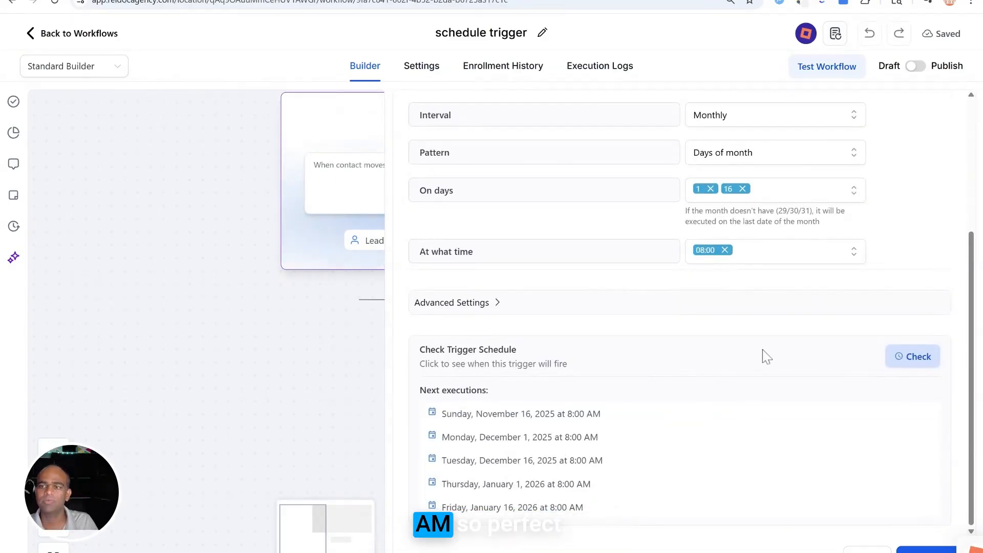
- Change the monthly pattern to Week and day of the month and select the First week
left_click(838, 154)
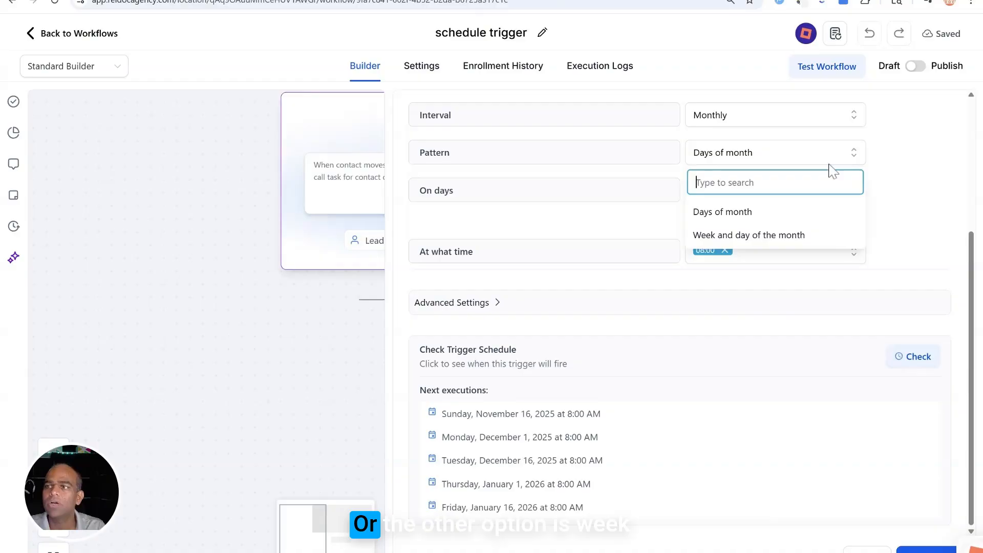
left_click(797, 233)
left_click(817, 196)
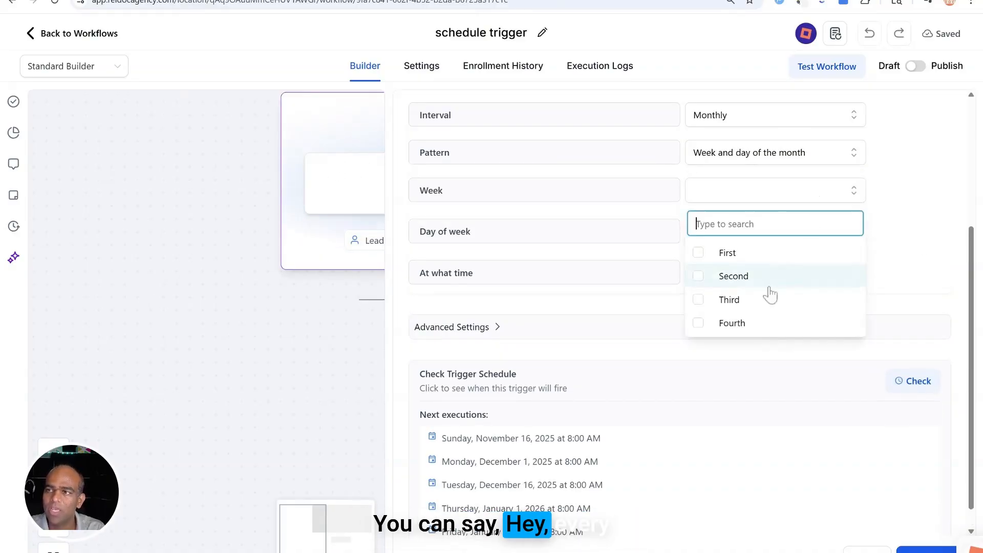
left_click(731, 256)
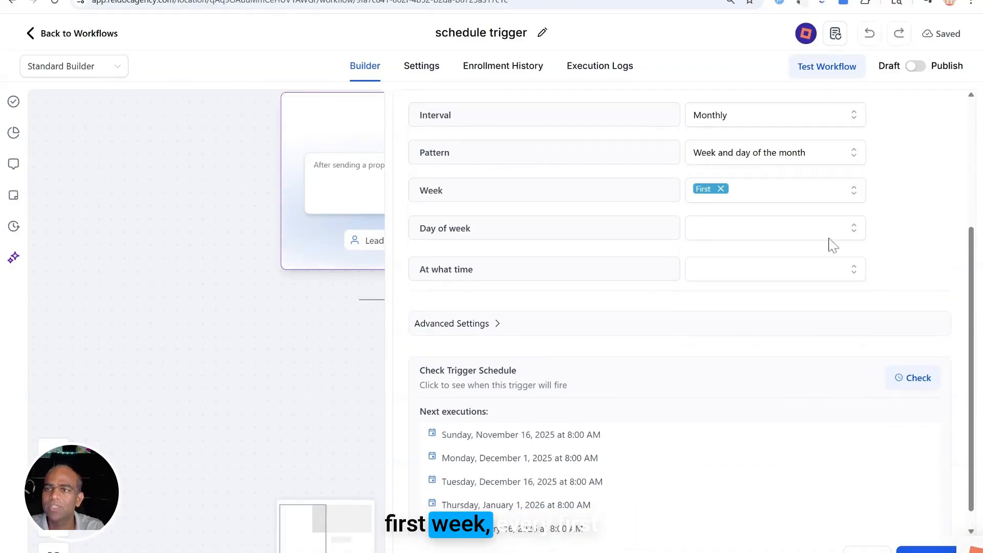
- Set the day of week to Monday and the run time to 02:00, and check the trigger's next executions
left_click(808, 237)
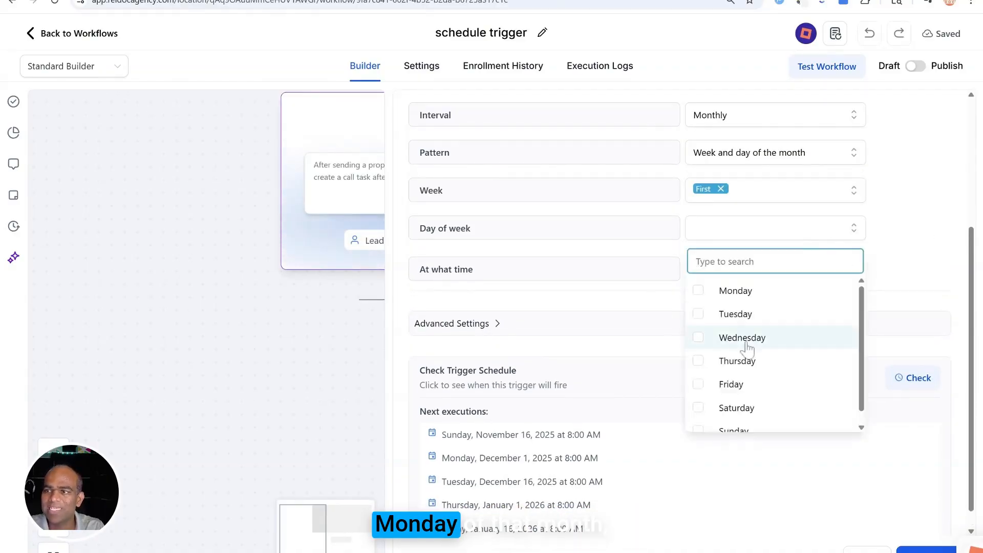
left_click(706, 290)
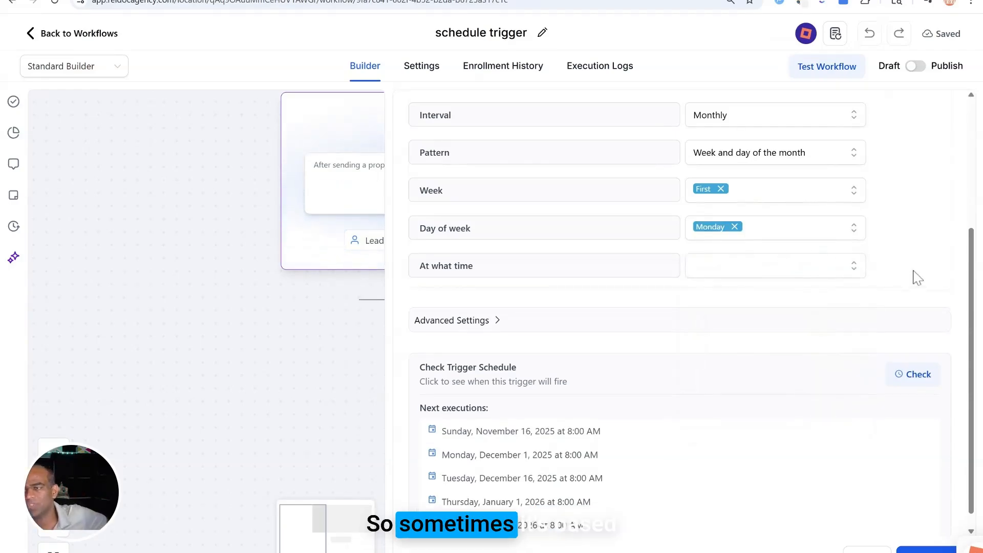
left_click(768, 269)
scroll(730, 428, "down", 3)
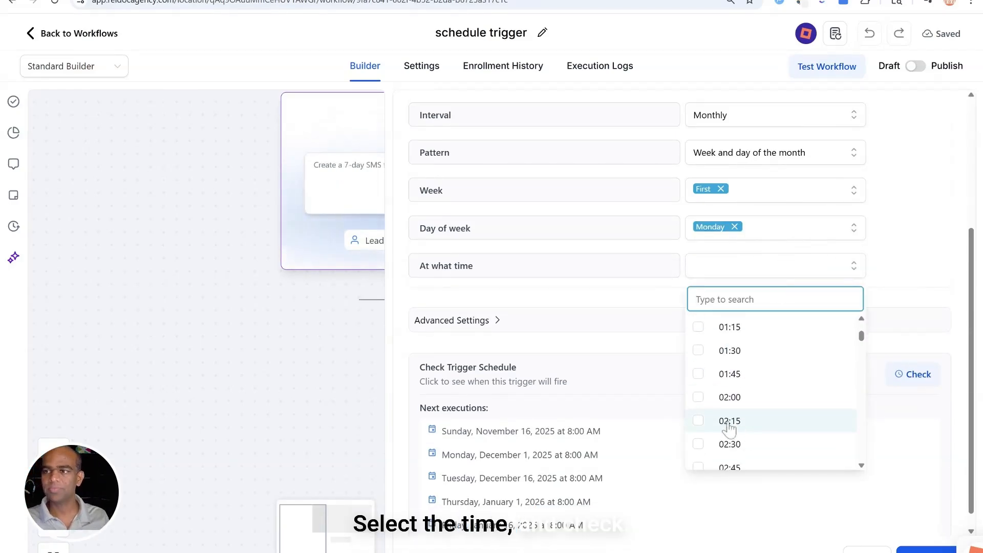
left_click(706, 399)
left_click(913, 373)
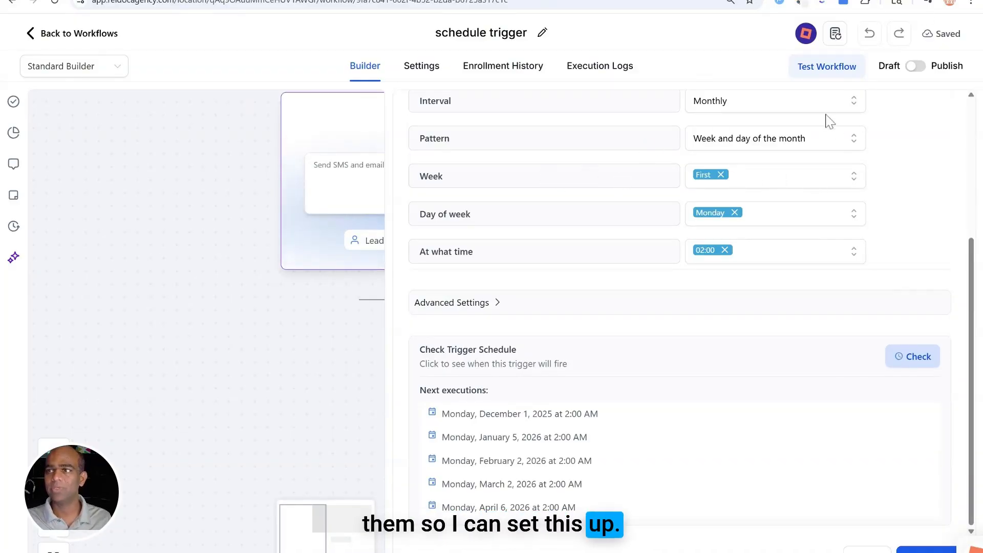
- Change the monthly pattern to Days of month, running on days 1 and 15
scroll(830, 133, "up", 3)
left_click(854, 264)
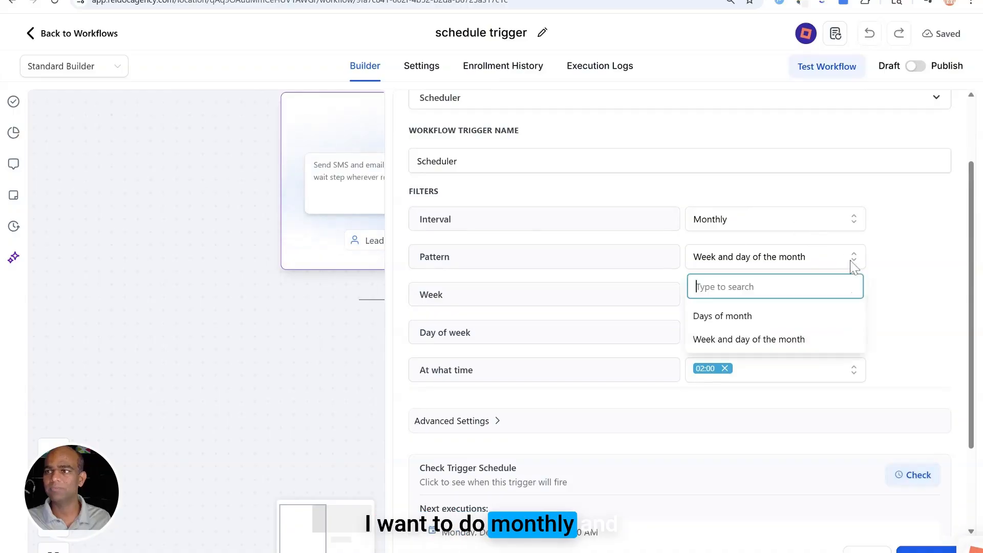
left_click(754, 318)
left_click(795, 302)
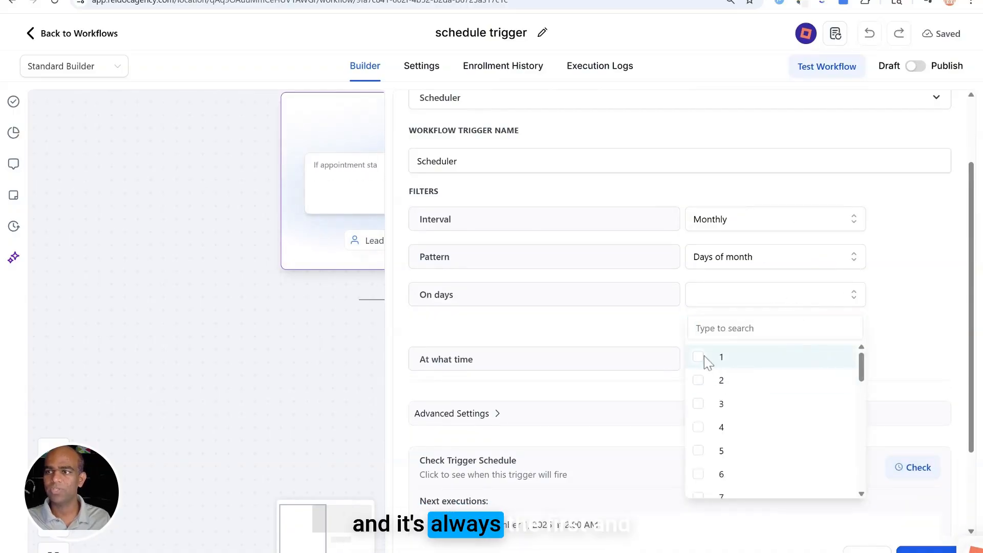
left_click(719, 361)
scroll(756, 412, "down", 5)
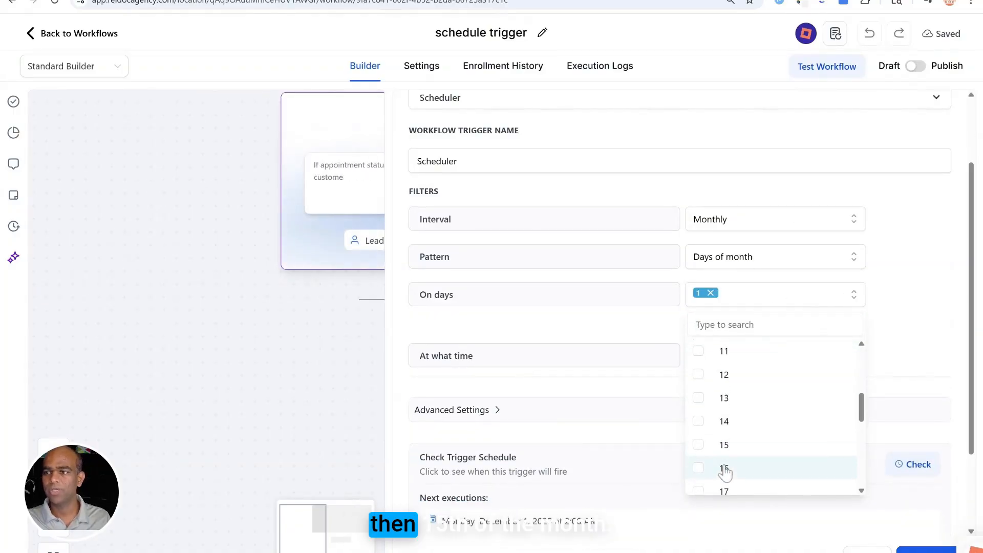
left_click(701, 447)
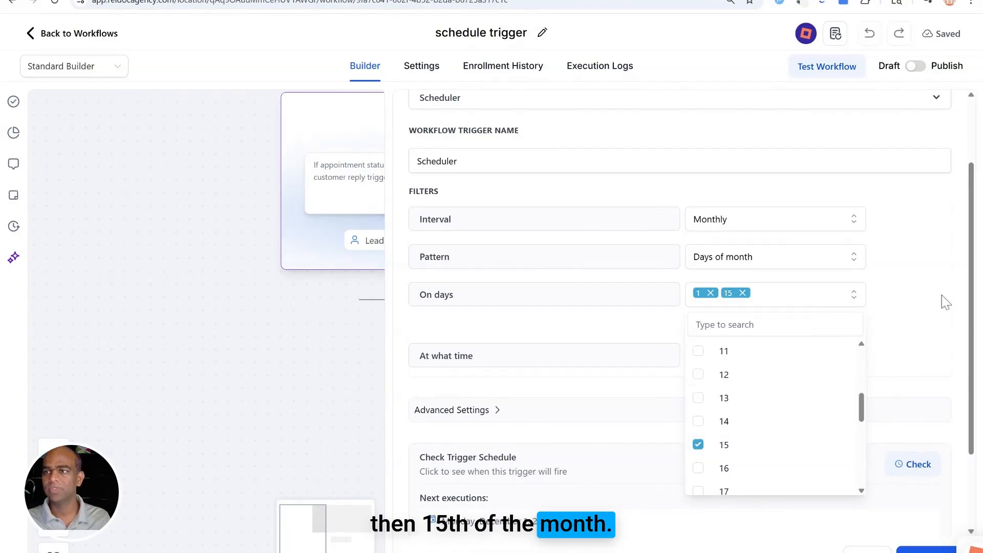
left_click(942, 295)
- Set the run time for days 1 and 15 to 08:00, and save the trigger after checking its next executions
left_click(828, 359)
scroll(803, 435, "down", 12)
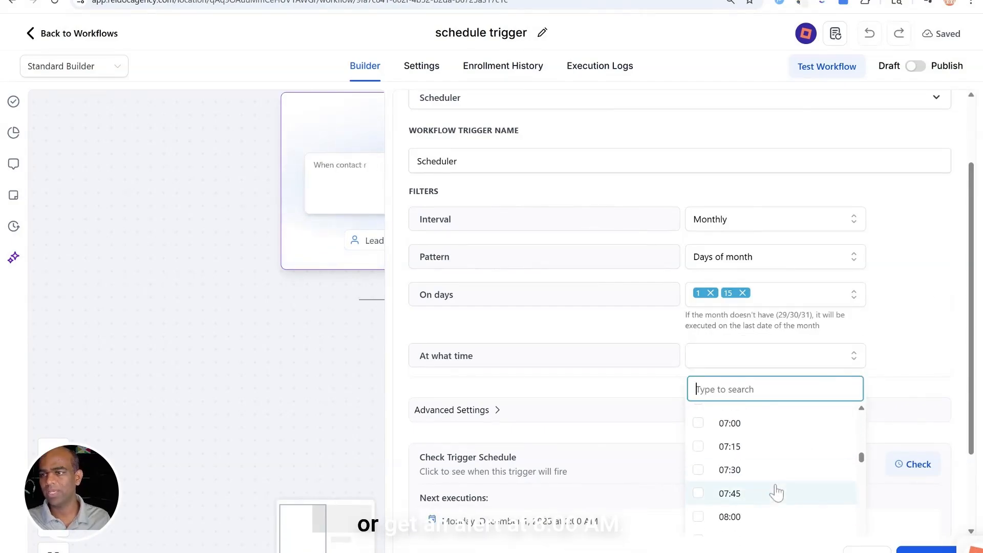
left_click(699, 518)
left_click(947, 281)
scroll(908, 410, "down", 2)
left_click(910, 358)
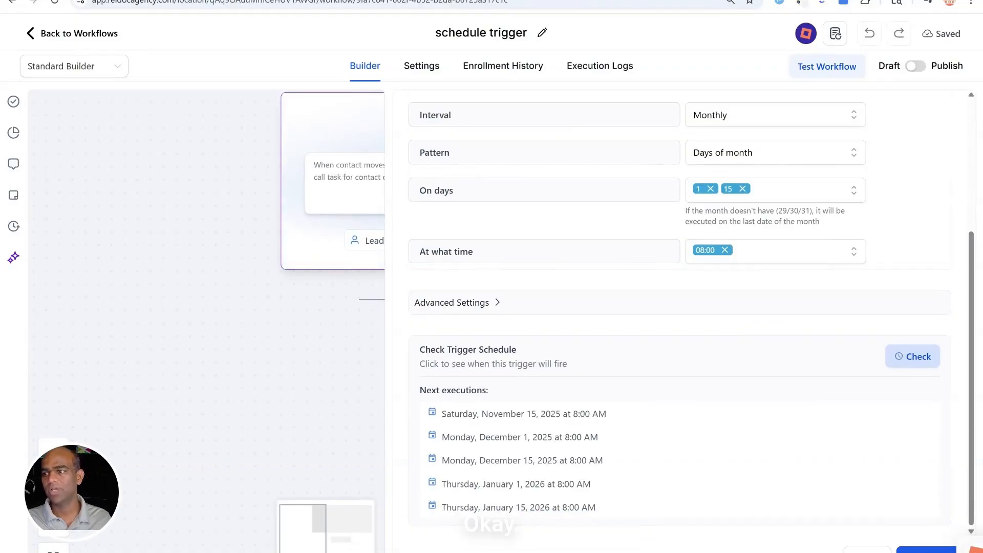
left_click(924, 550)
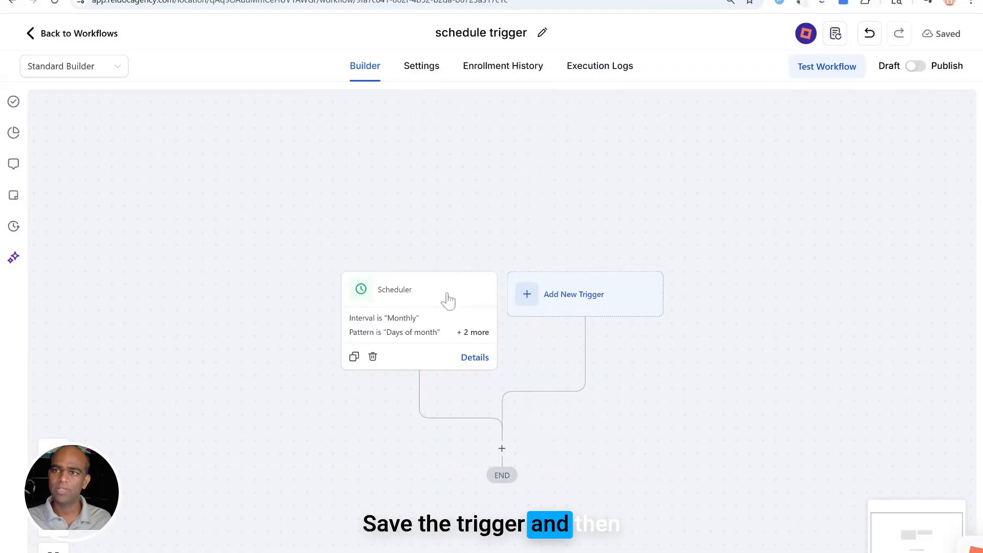
- Reopen the Scheduler trigger to examine the Skip Weekends and Stop On advanced settings, browsing stop dates to February 2026, and save without setting either
left_click(430, 331)
scroll(618, 408, "down", 2)
left_click(478, 455)
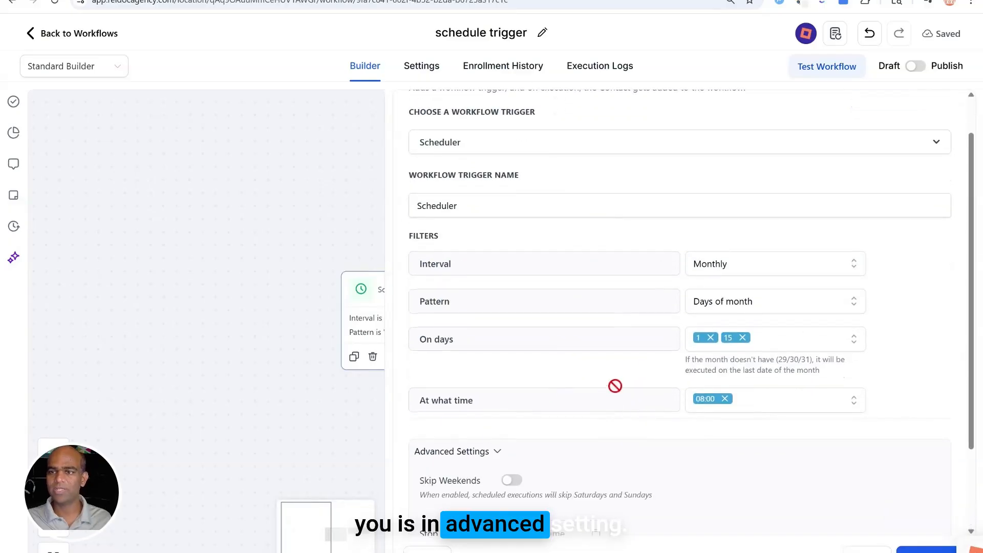
scroll(617, 388, "down", 3)
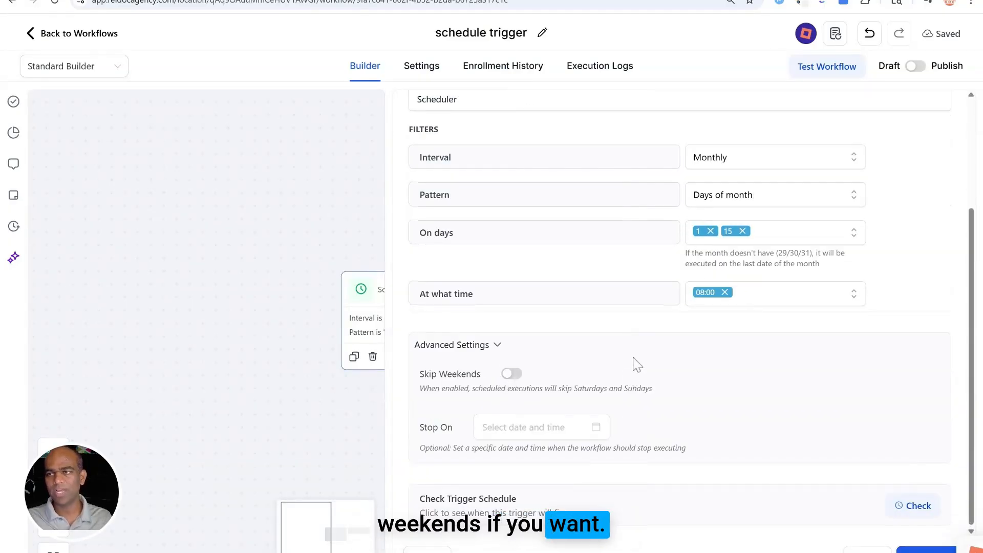
left_click(542, 427)
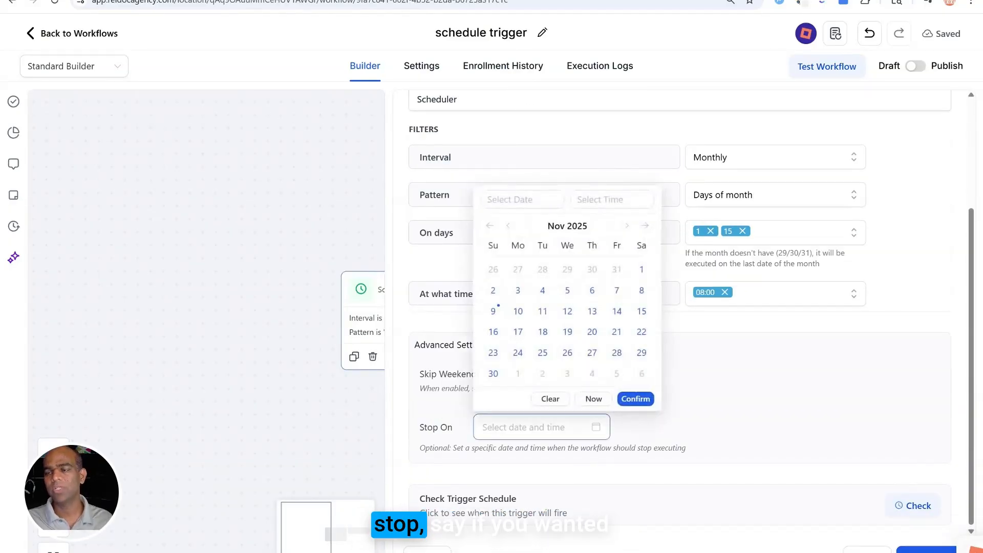
left_click(629, 226)
left_click(629, 227)
left_click(629, 227)
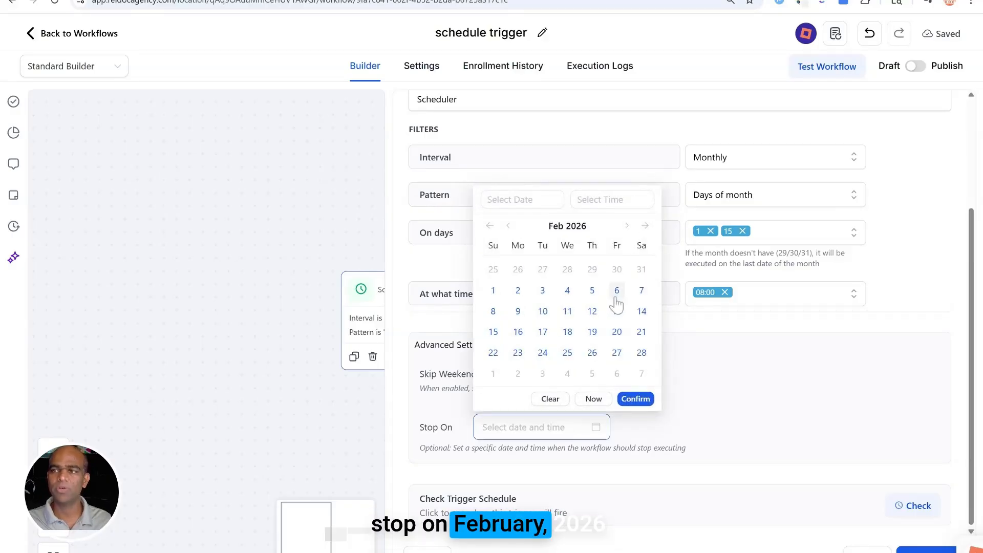
left_click(449, 478)
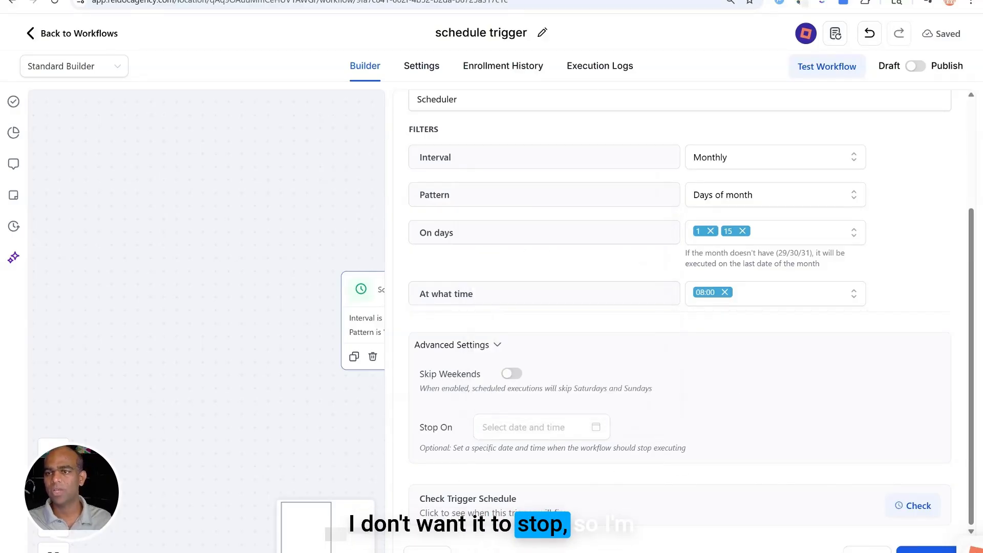
left_click(926, 550)
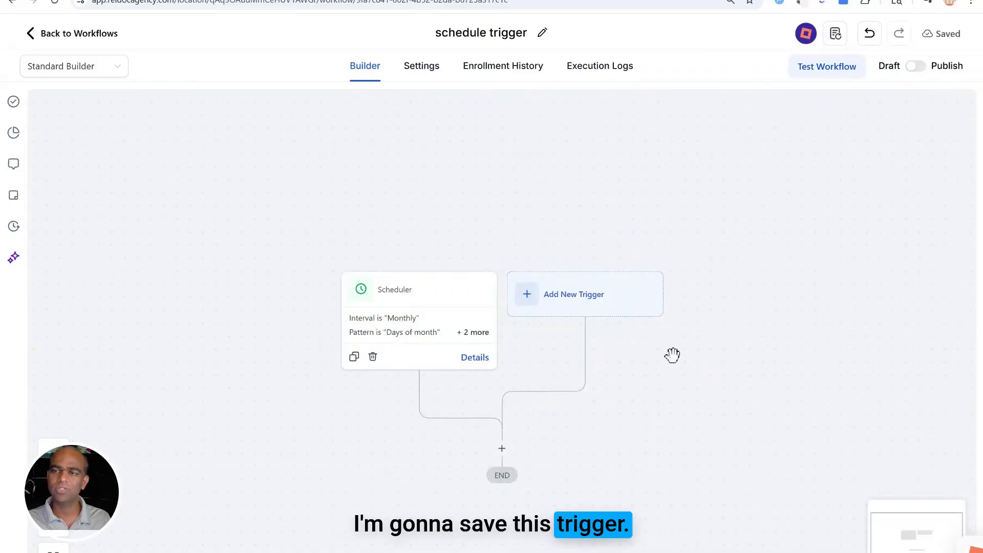
- Add a Send Internal Notification action below the Scheduler trigger and set its notification type to SMS
left_click(501, 448)
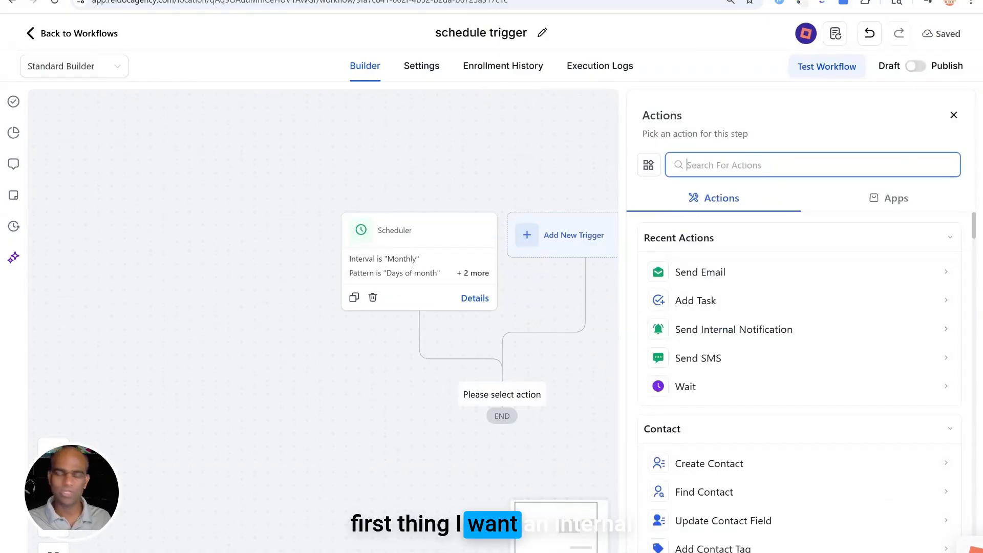
type("ine")
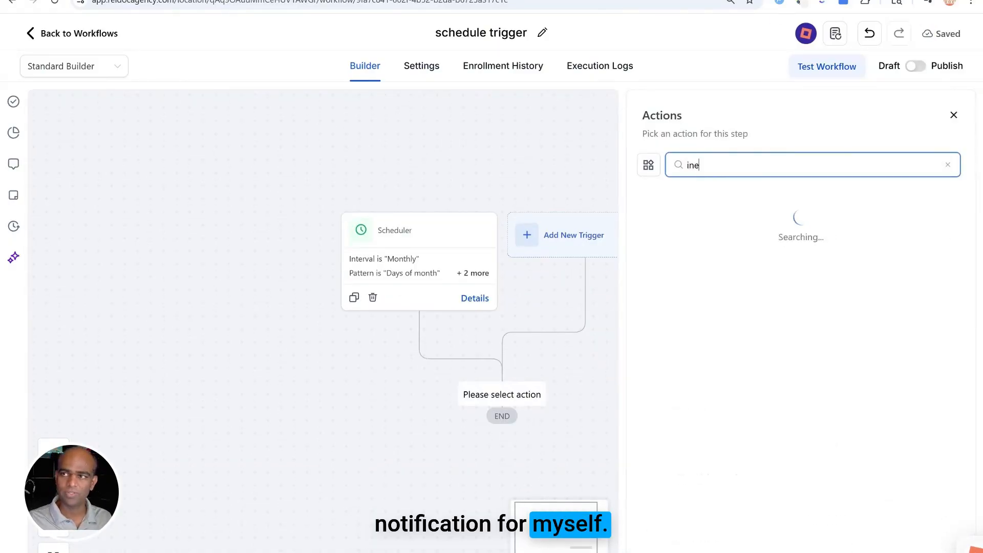
key("BackSpace")
type("ter")
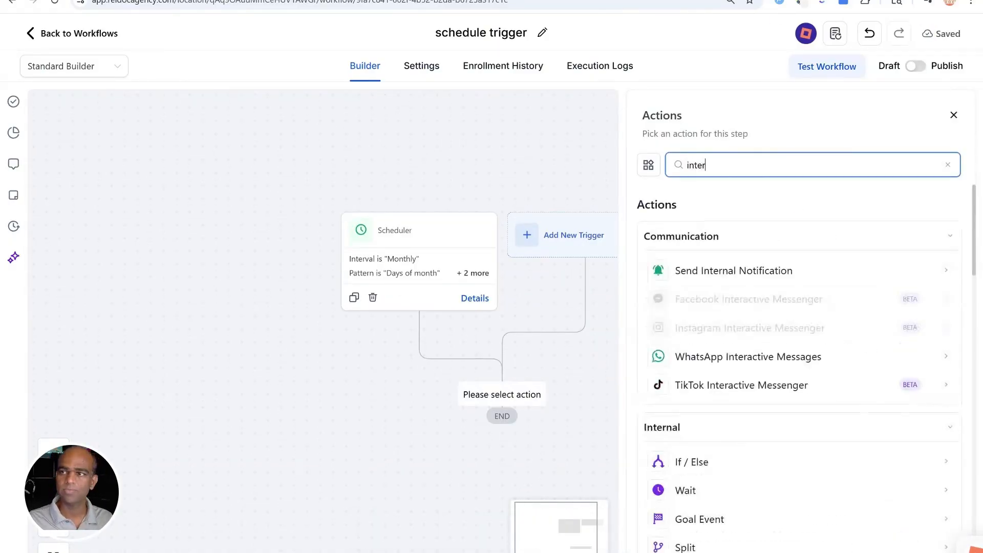
left_click(772, 285)
left_click(814, 251)
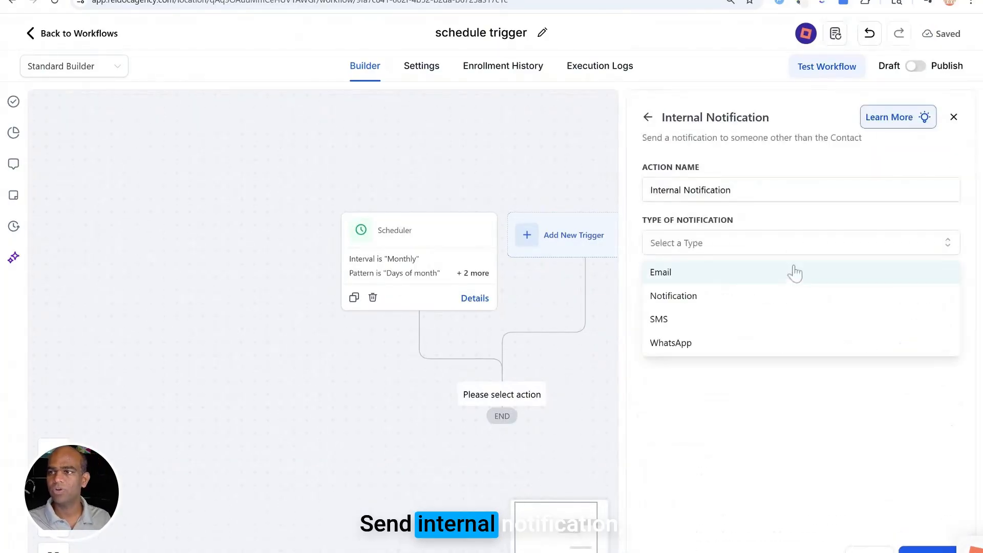
left_click(694, 323)
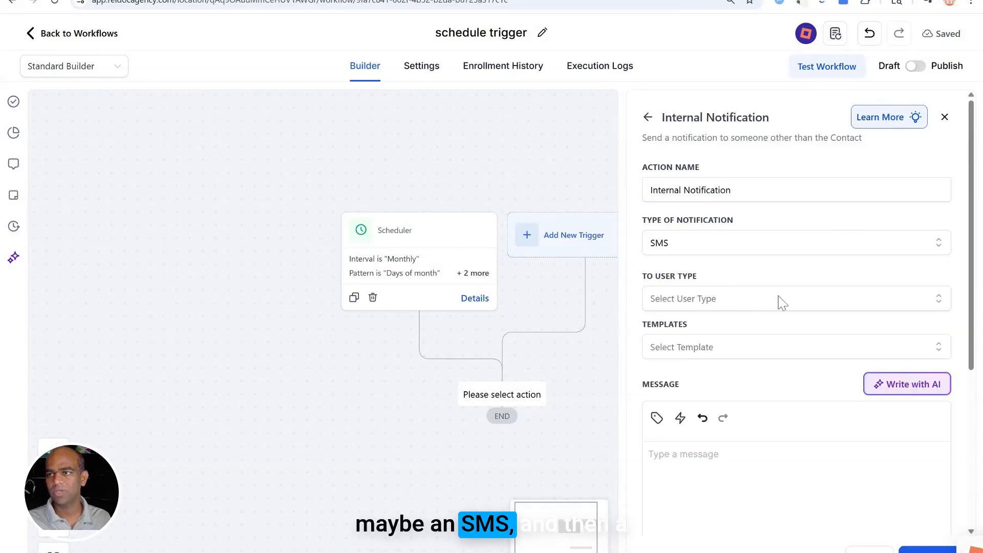
- Set the notification's user type to Particular User and select the account owner as recipient
left_click(781, 302)
left_click(696, 398)
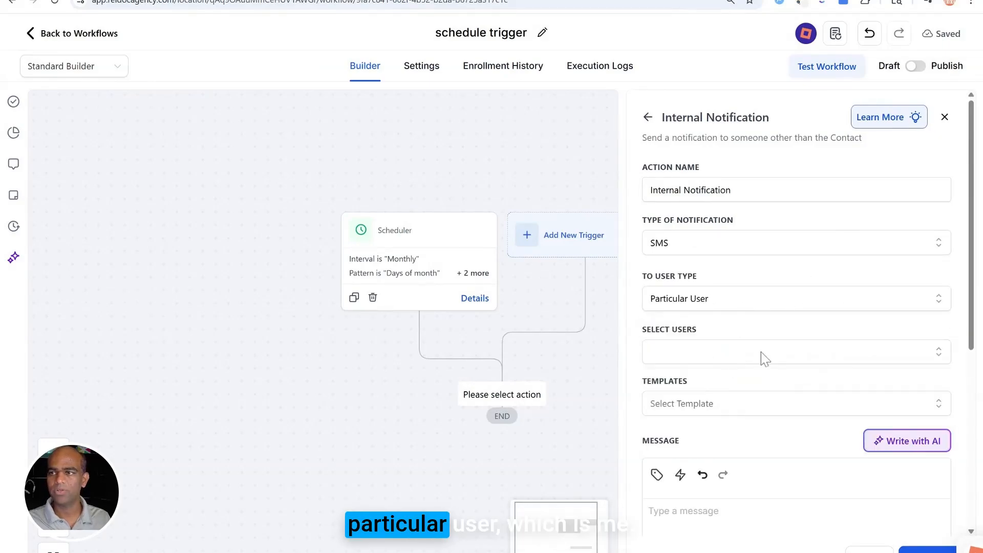
left_click(769, 352)
left_click(723, 484)
left_click(835, 337)
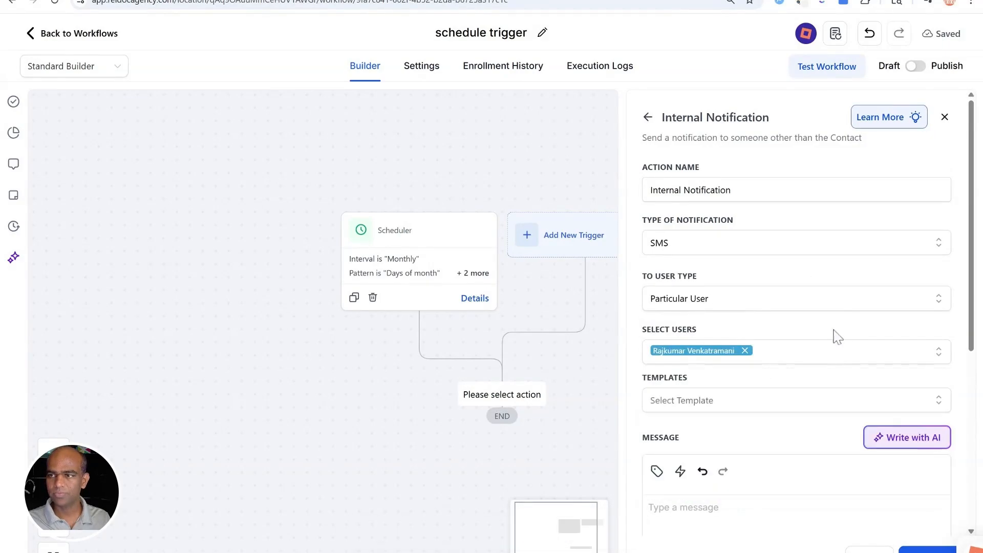
- Enter the SMS message "Pay day! Please send payment to our team" and save the notification action
scroll(749, 425, "down", 5)
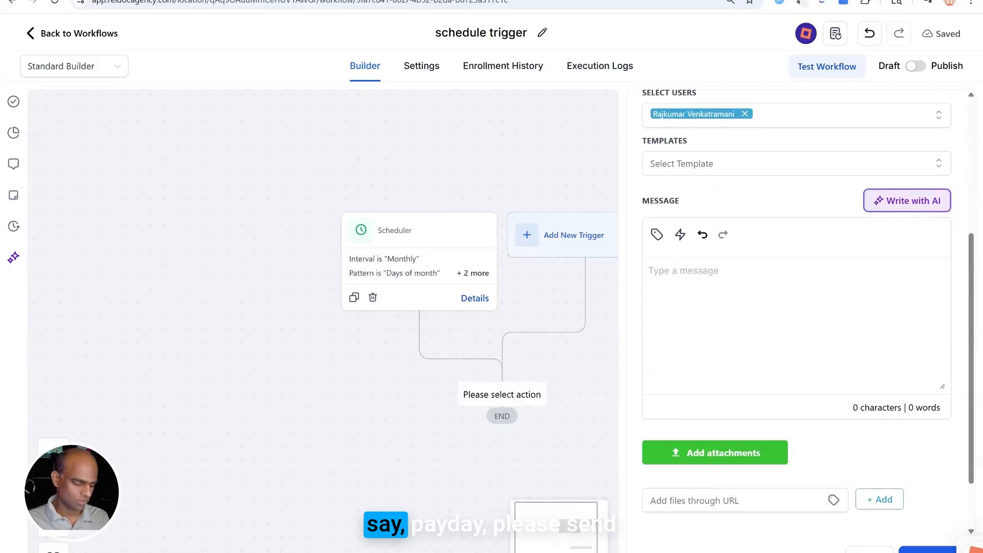
type("Pay day! Please send")
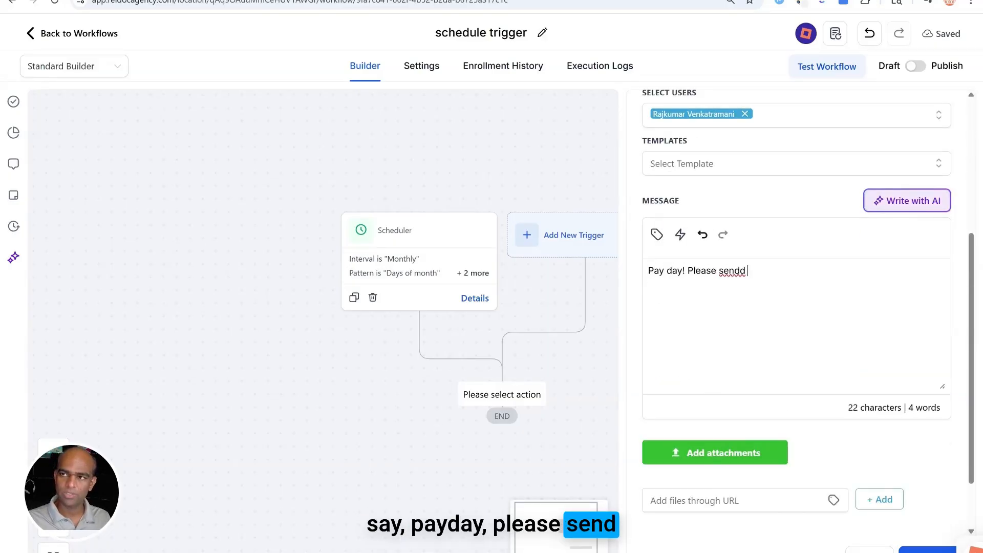
type(" payment to o")
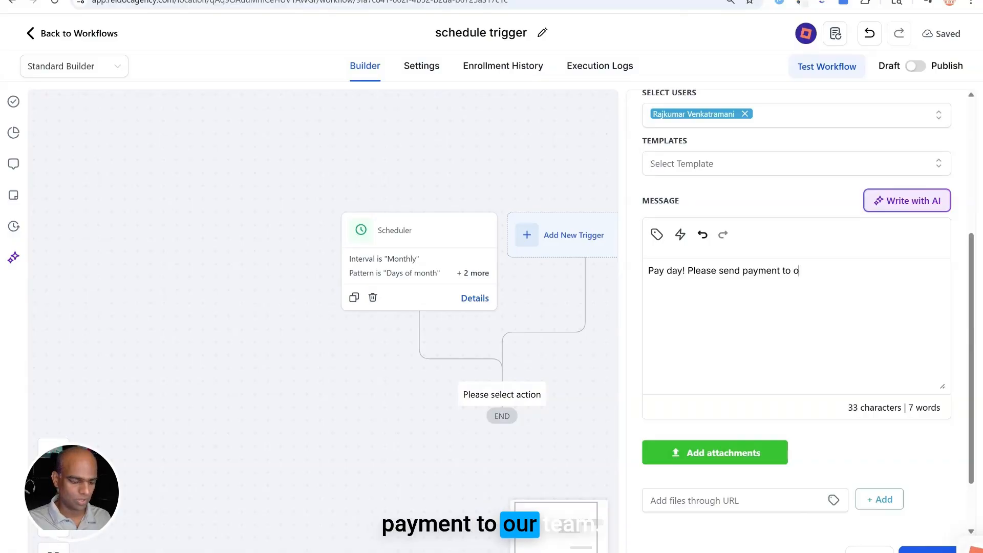
type("ur team")
left_click(927, 550)
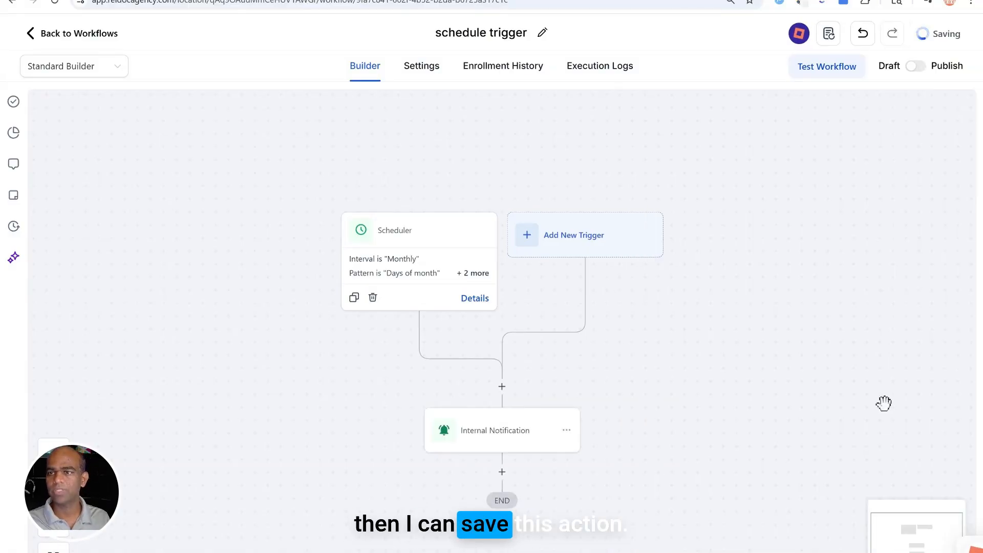
- Insert an Add Task action after the Internal Notification step
left_click(500, 384)
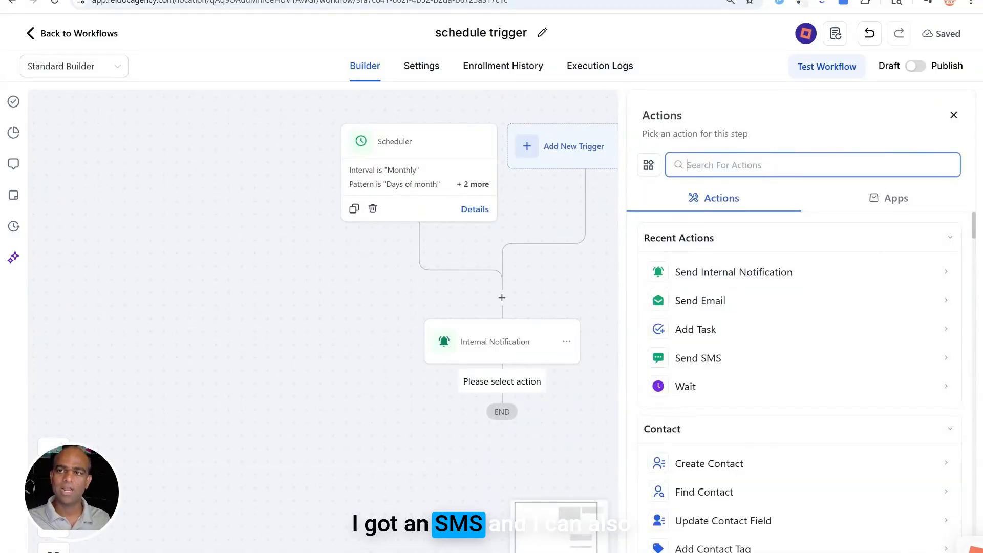
type("task")
left_click(689, 270)
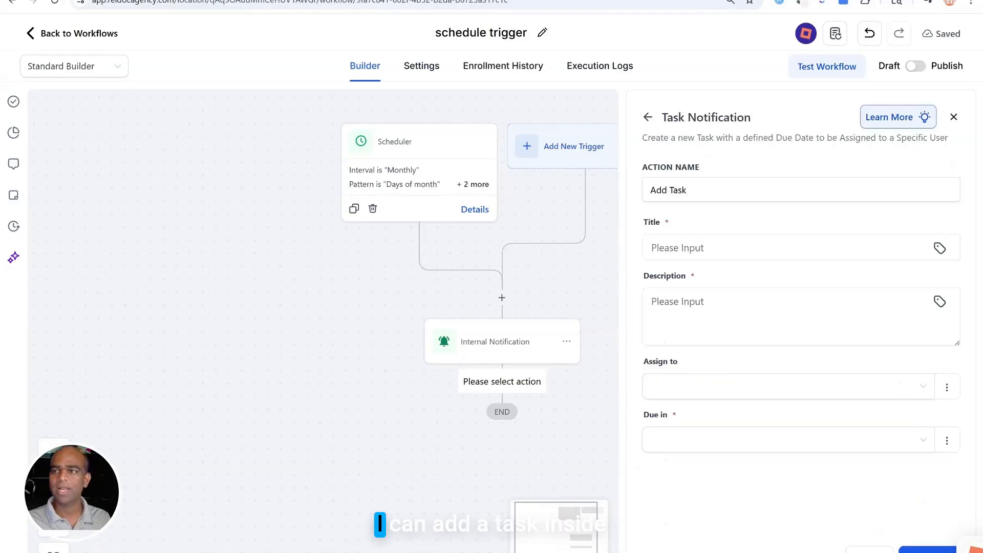
- Give the task the title "PayDay" and the description "Please send pay to our team!"
left_click(693, 249)
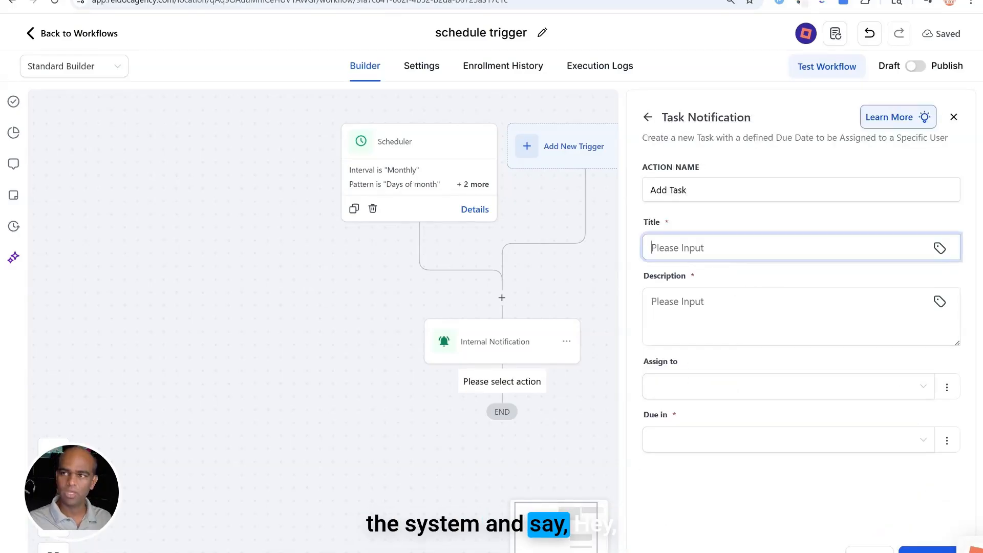
left_click(689, 300)
left_click(689, 303)
type("{")
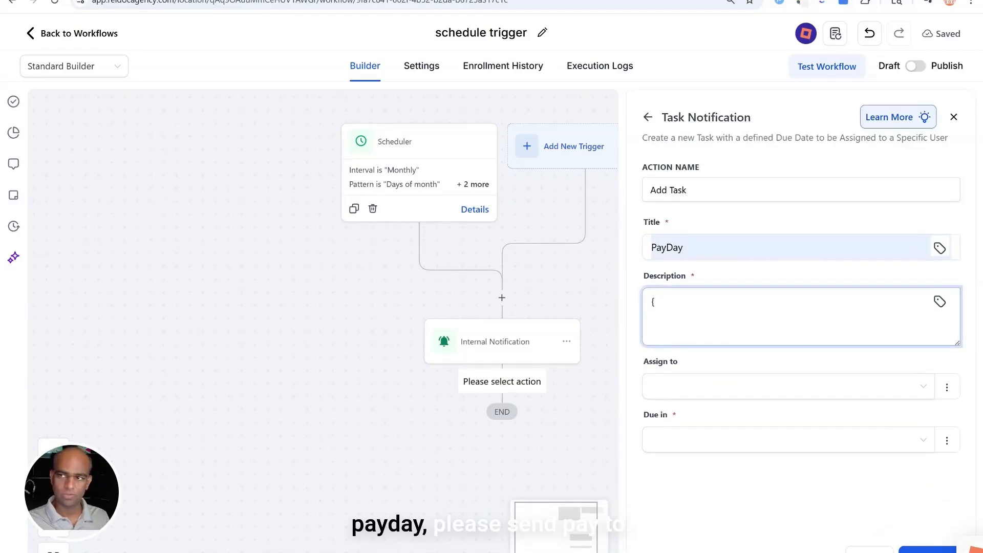
type("lease s")
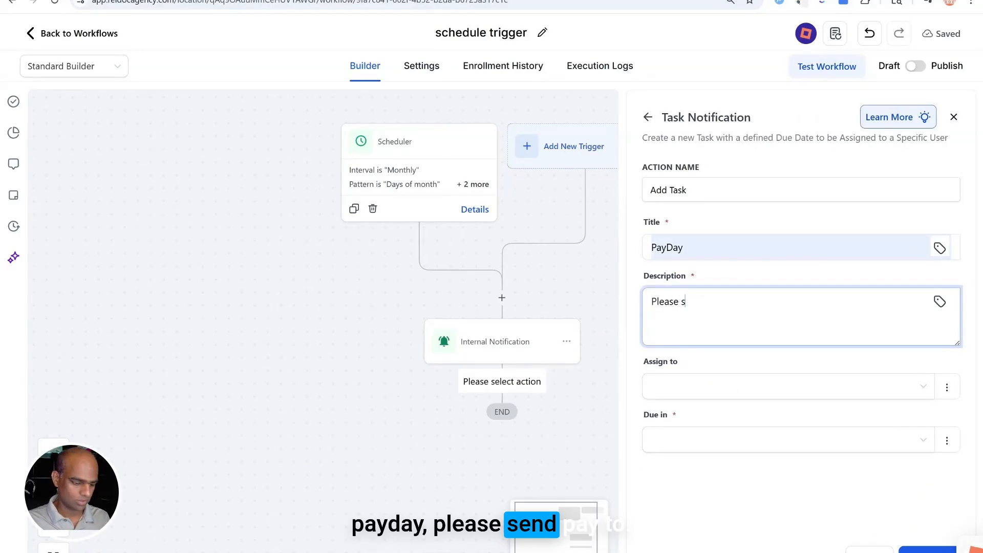
type("end pay to our team!")
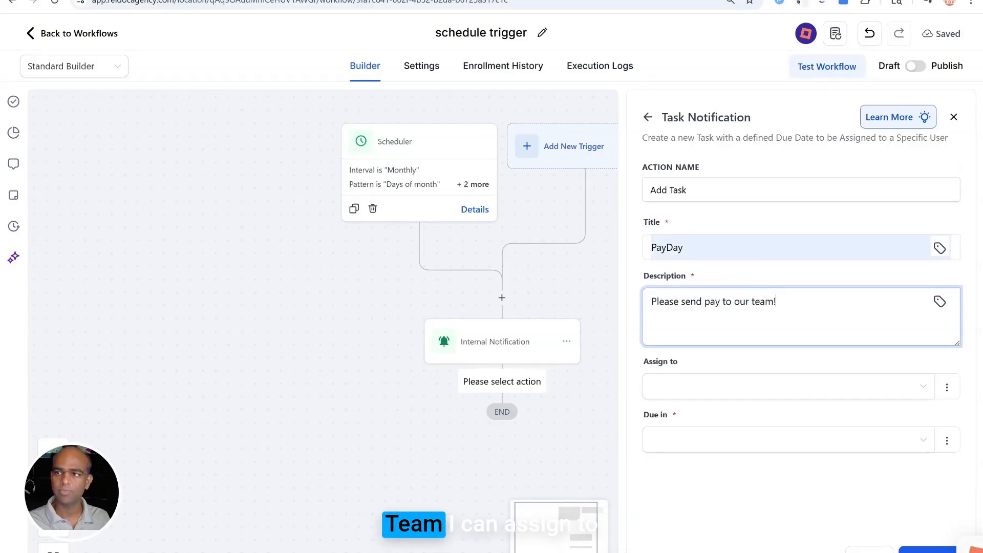
- Assign the PayDay task to the account owner, set it due in Now, and save the action
left_click(848, 393)
left_click(730, 514)
left_click(737, 455)
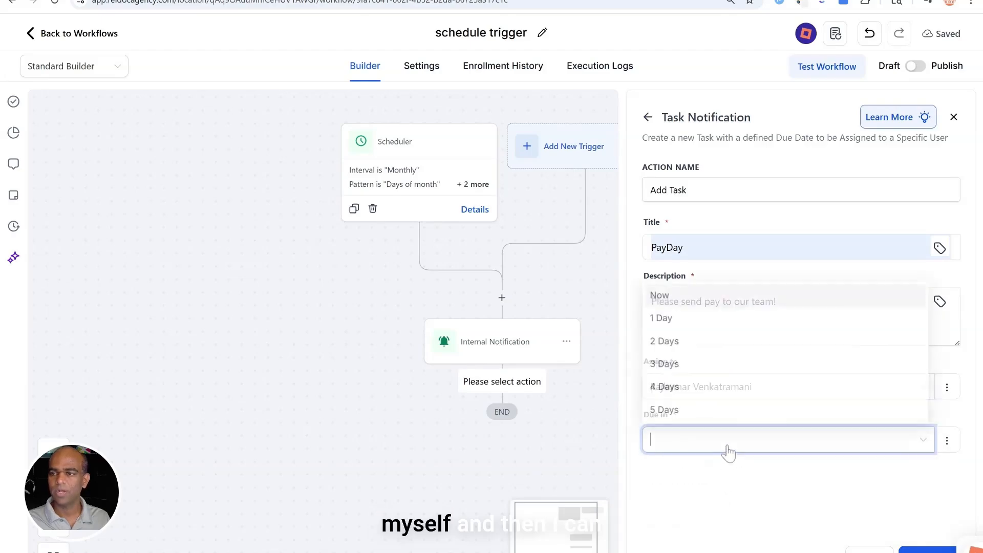
left_click(688, 316)
left_click(703, 446)
left_click(665, 290)
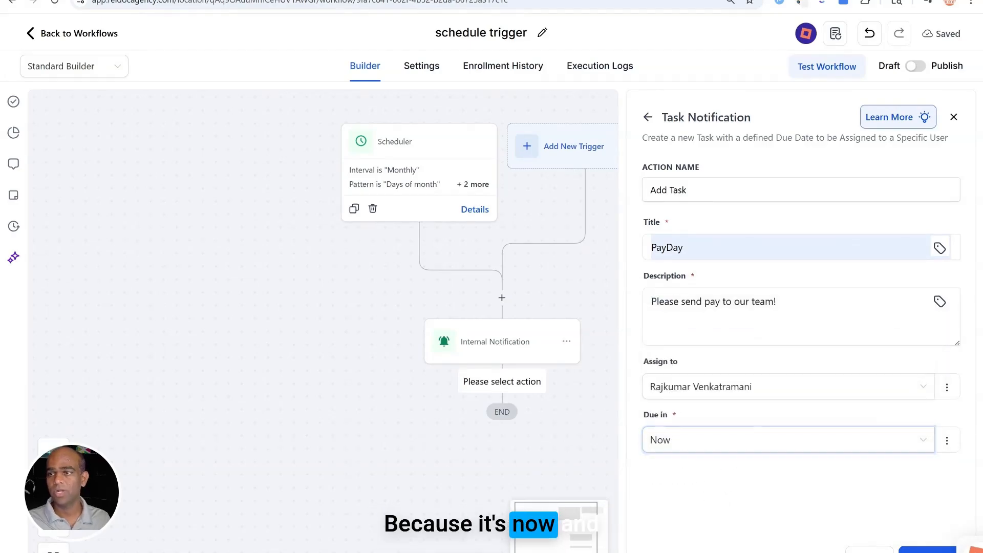
left_click(928, 550)
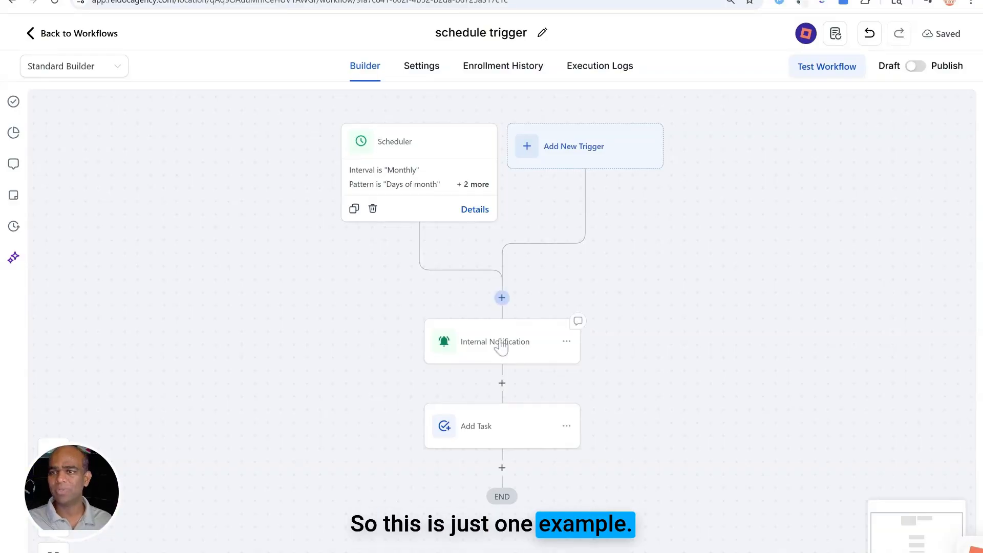
left_click(502, 468)
scroll(736, 499, "down", 3)
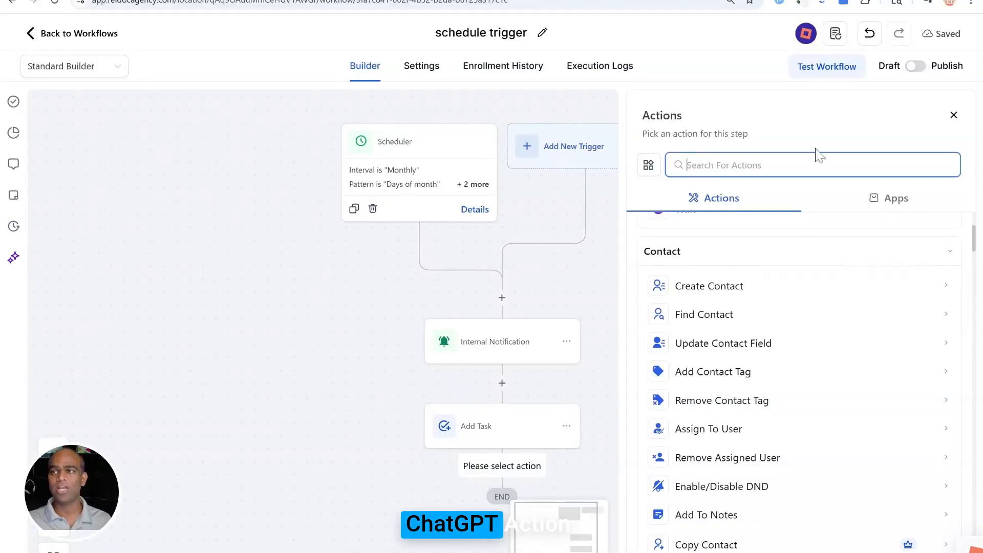
left_click(595, 307)
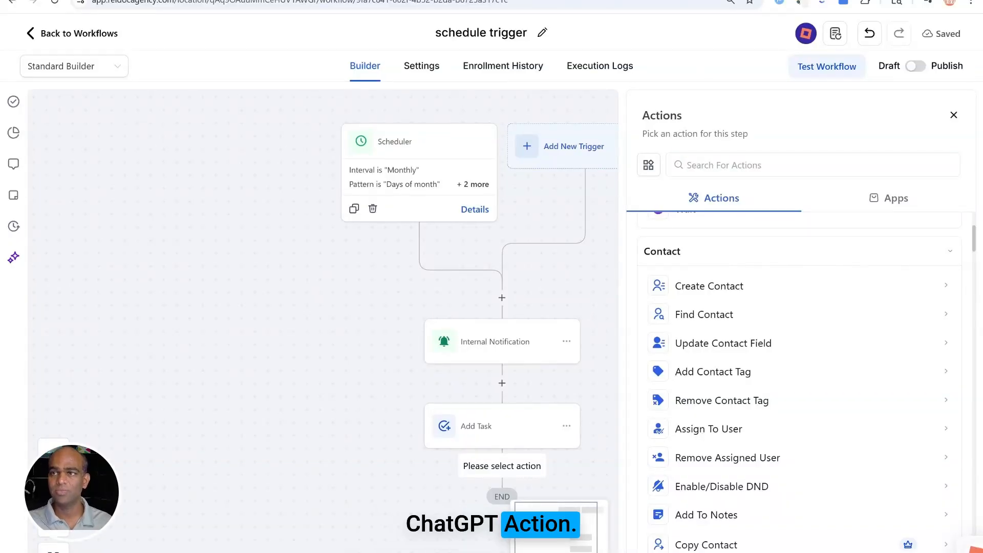
left_click(953, 114)
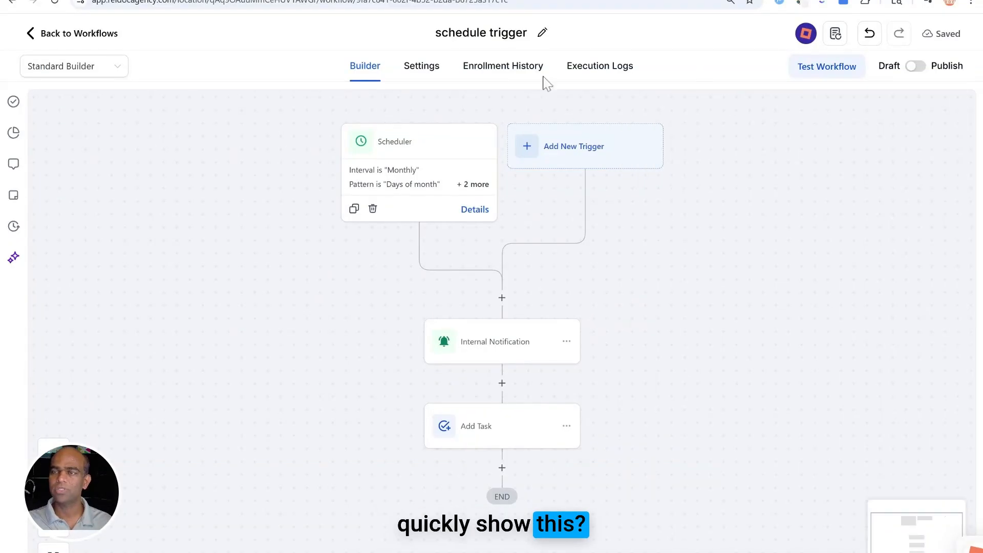
- Change the Scheduler trigger's interval to Weekly and set it to run on Monday
left_click(491, 126)
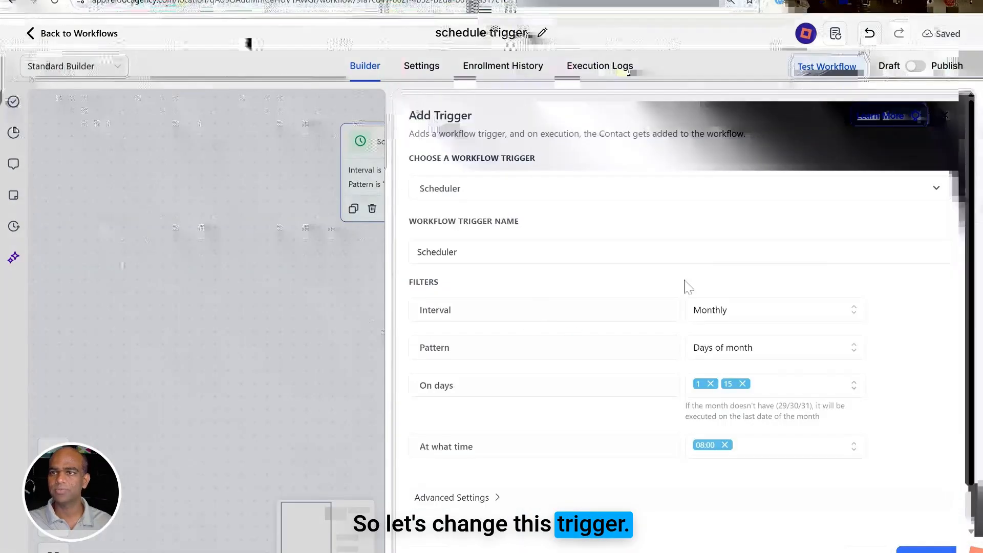
left_click(828, 311)
left_click(735, 416)
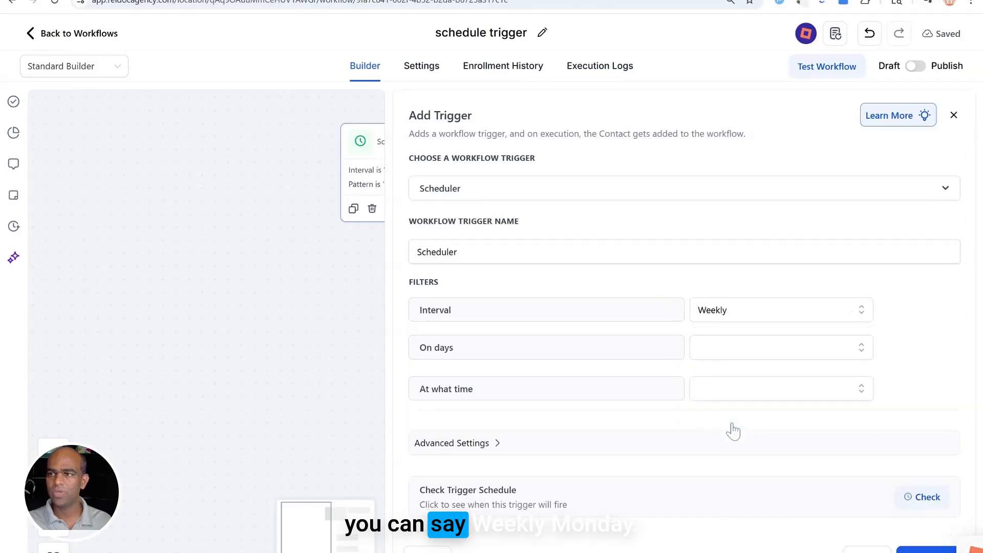
left_click(782, 352)
left_click(778, 410)
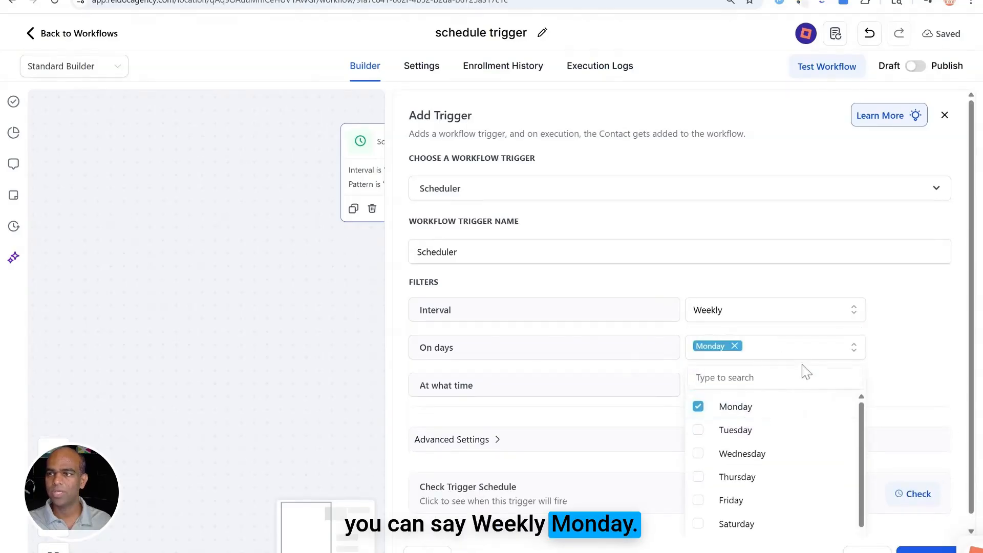
left_click(896, 358)
- Set the Scheduler trigger's run time to 08:00 and save the trigger
left_click(803, 390)
scroll(752, 489, "down", 8)
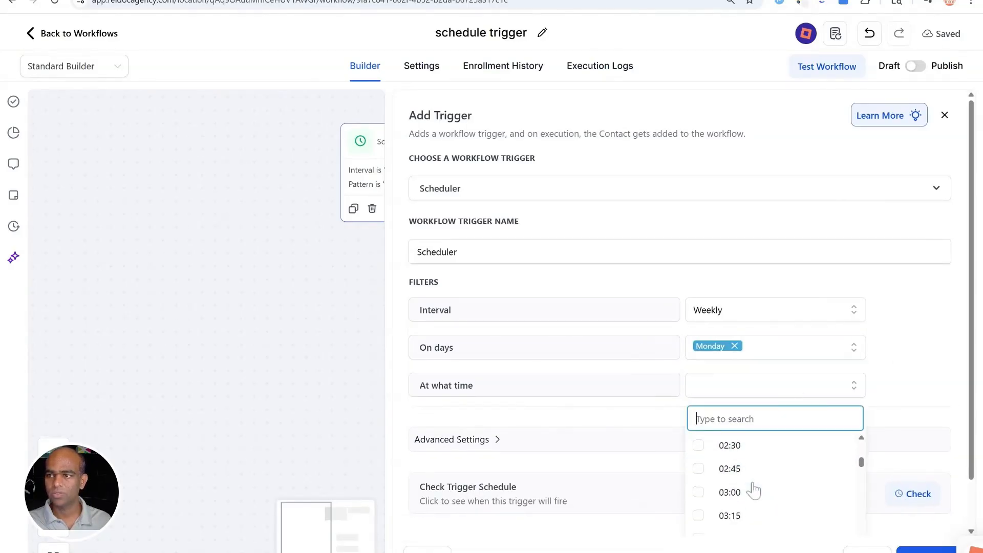
scroll(749, 488, "down", 8)
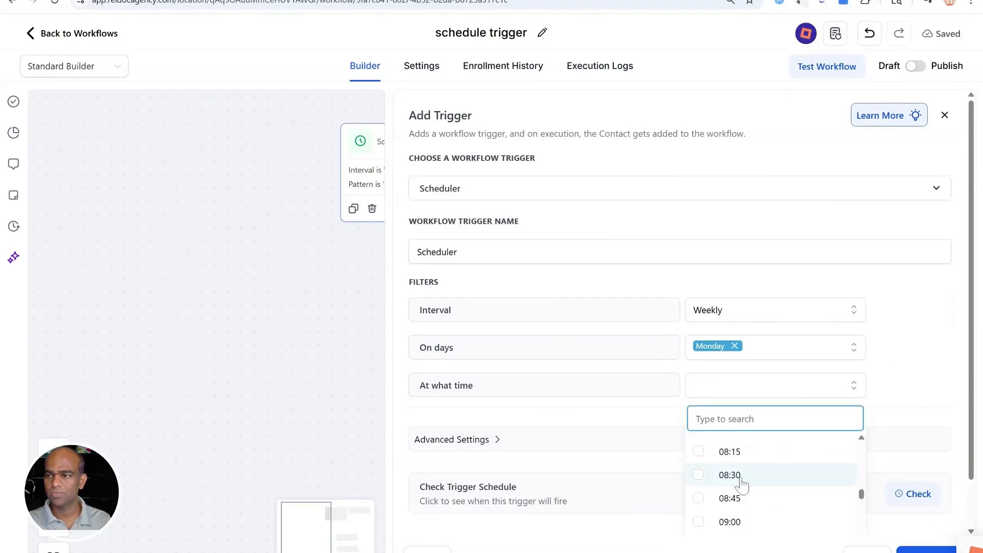
scroll(737, 489, "up", 2)
left_click(700, 488)
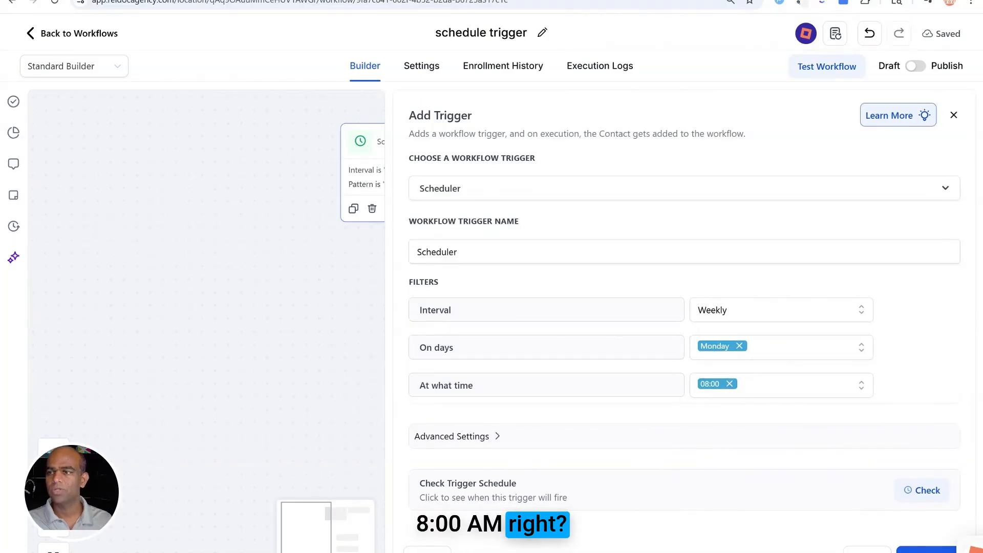
left_click(926, 550)
- Delete the Internal Notification and Add Task actions from the workflow
left_click(566, 341)
left_click(629, 441)
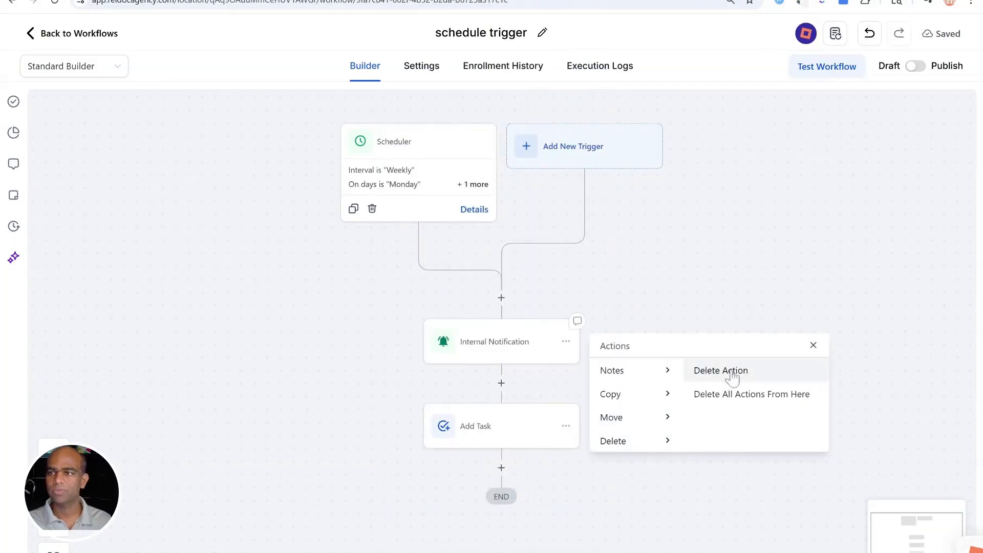
left_click(733, 374)
left_click(627, 346)
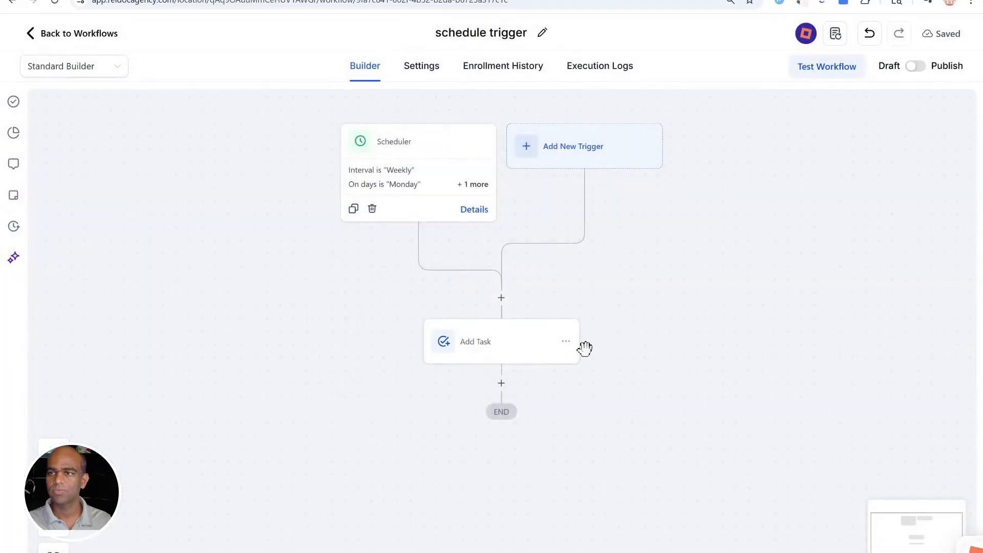
left_click(566, 342)
left_click(663, 449)
left_click(721, 372)
left_click(629, 343)
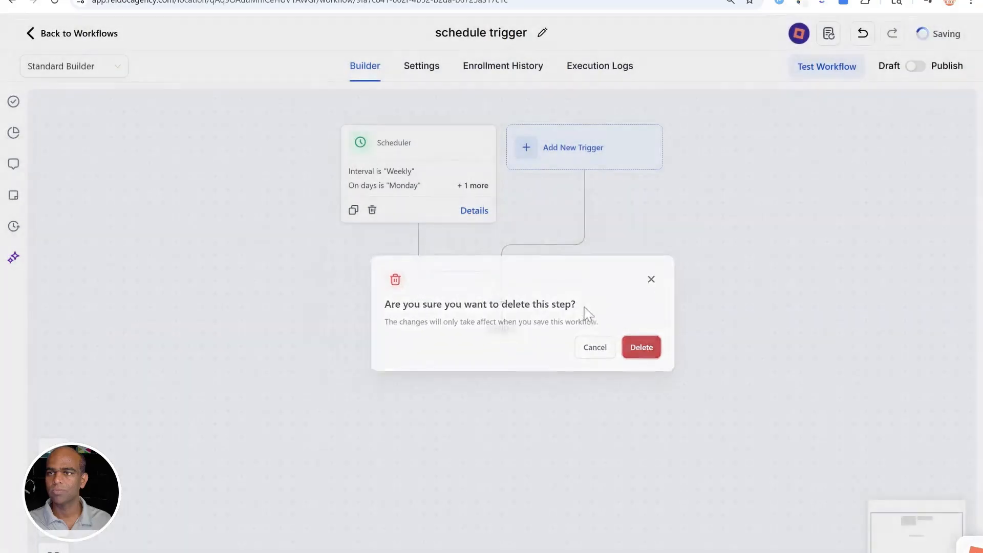
- Search the actions for "chat" and add a GPT Powered By OpenAI action below the Scheduler trigger
left_click(501, 304)
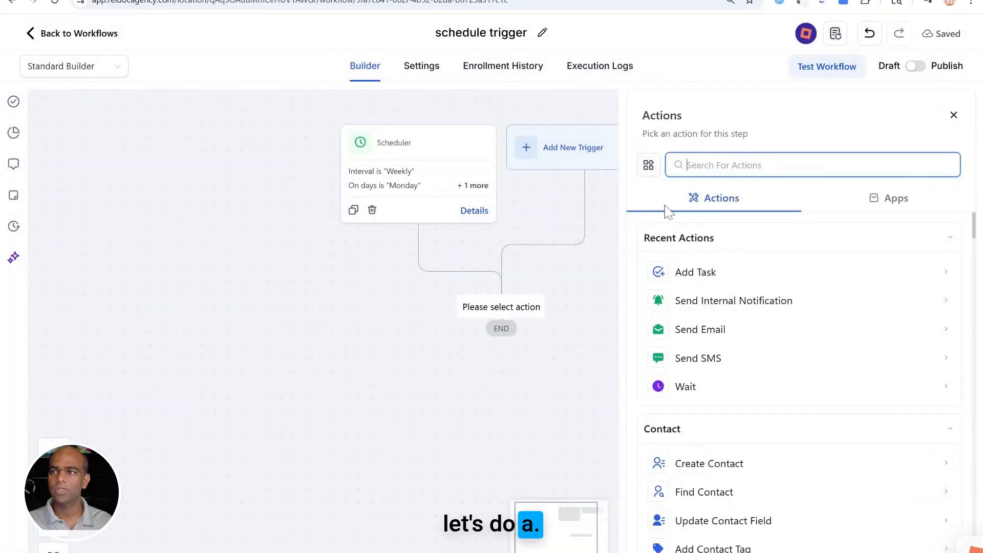
type("cjat")
key("BackSpace")
key("BackSpace")
key("BackSpace")
key("BackSpace")
type("chat")
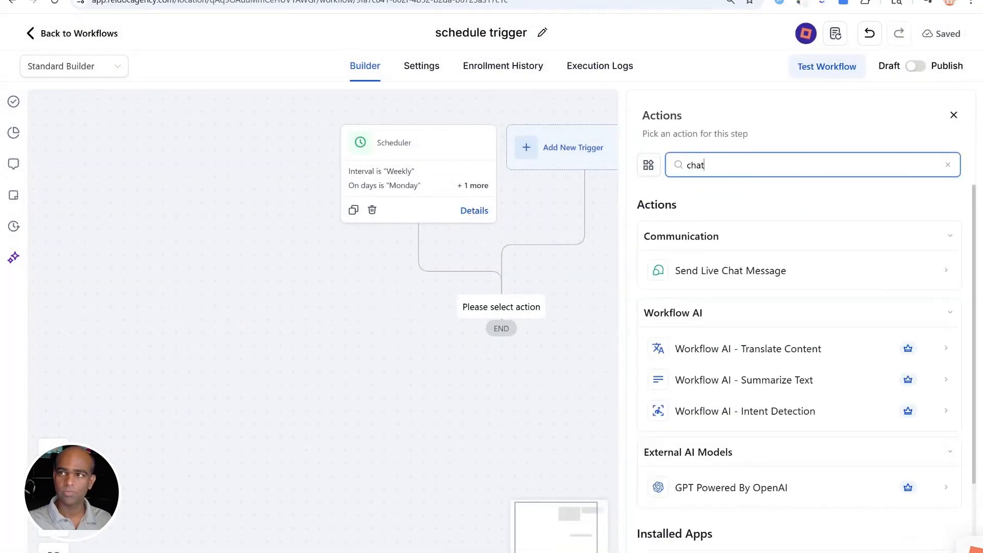
left_click(813, 487)
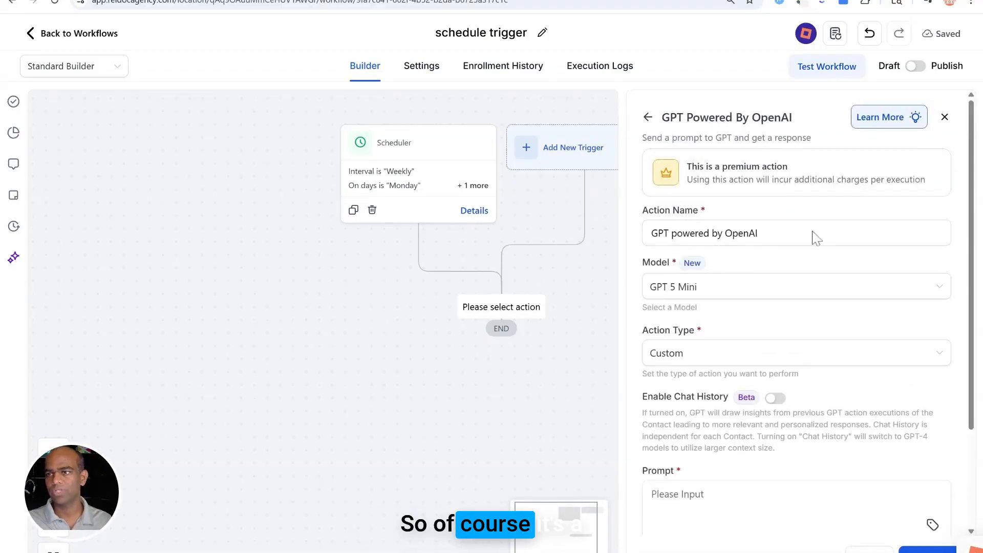
- Open the GPT action's prompt for editing
scroll(794, 344, "down", 3)
left_click(702, 361)
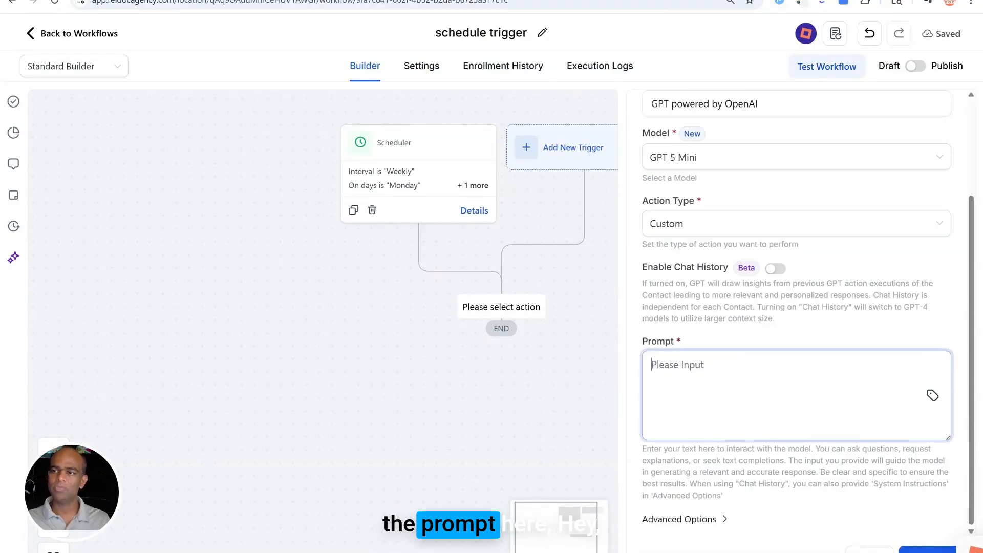